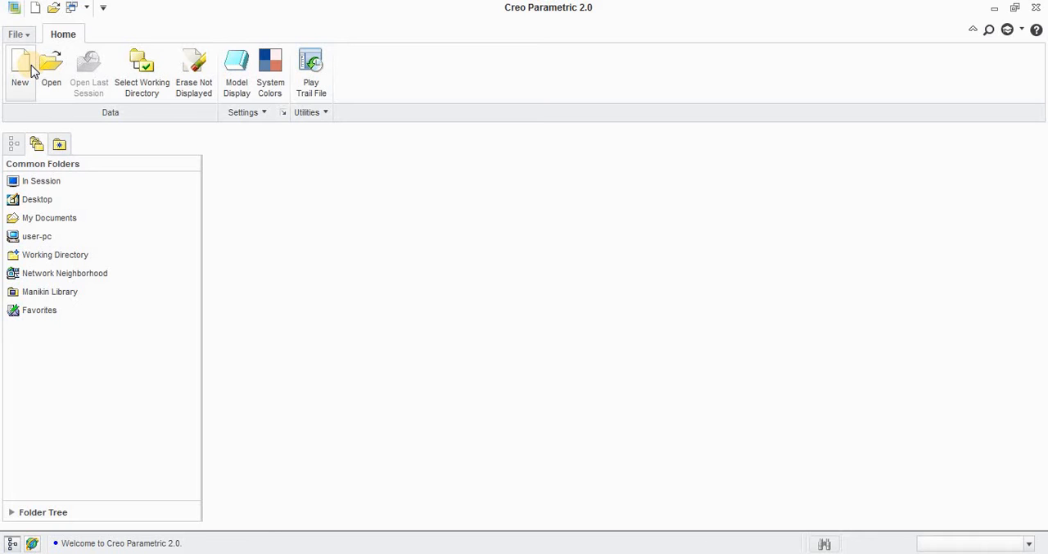
Step: Create a new design assembly named exsimple using the default template
click(26, 69)
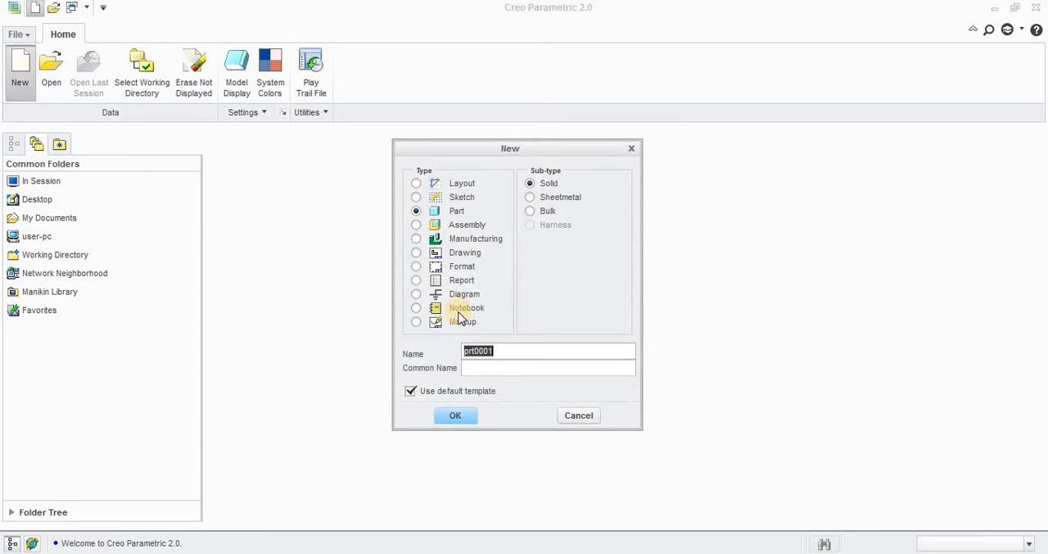
click(466, 225)
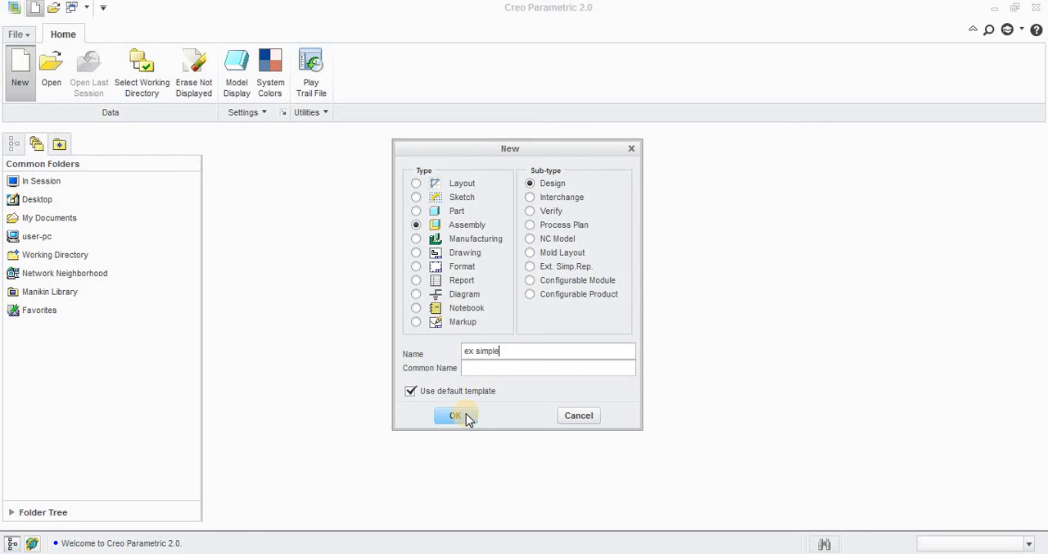
click(514, 321)
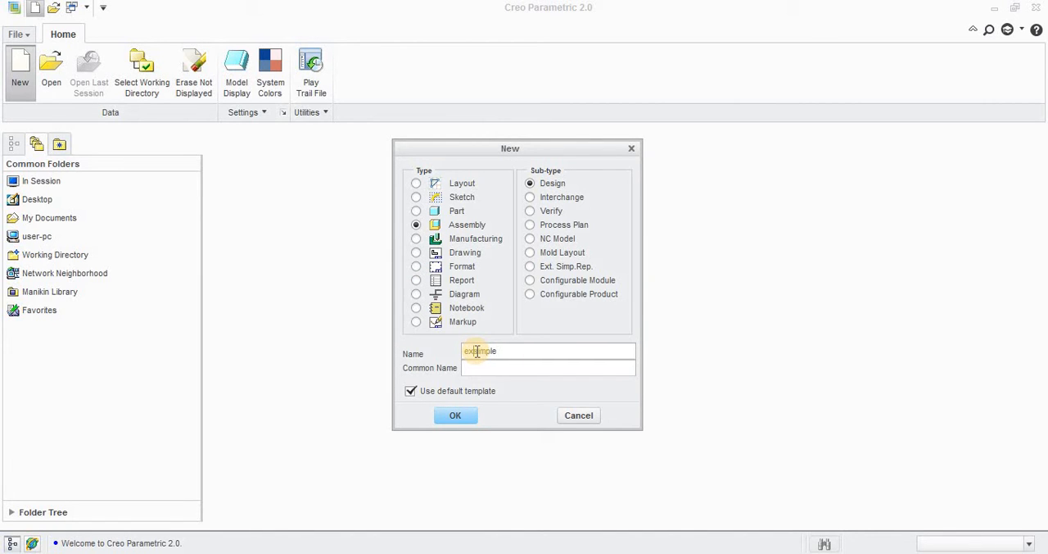
click(455, 416)
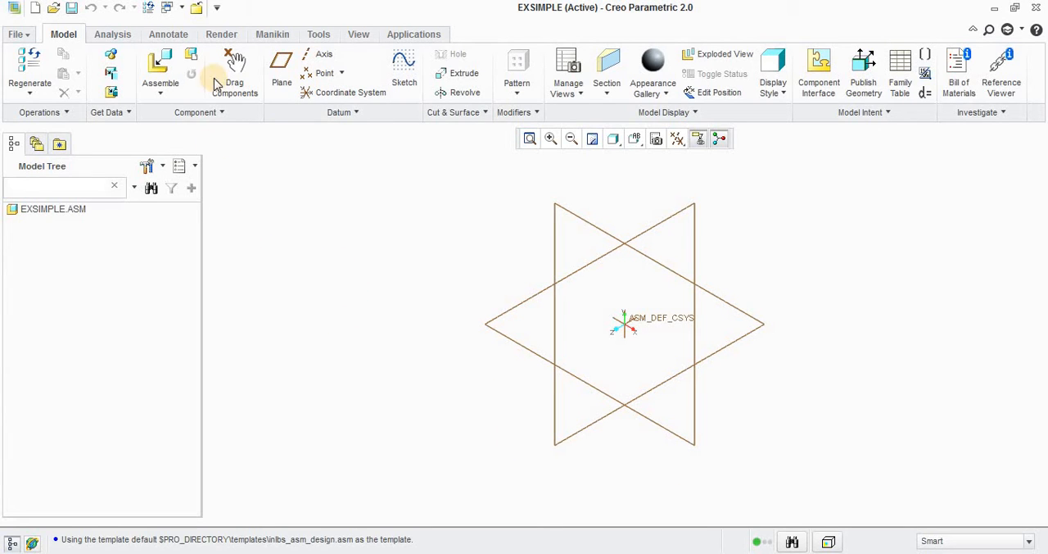
Step: Insert the part ex33.prt from the Documents part folder into the assembly, previewing it before opening
click(164, 70)
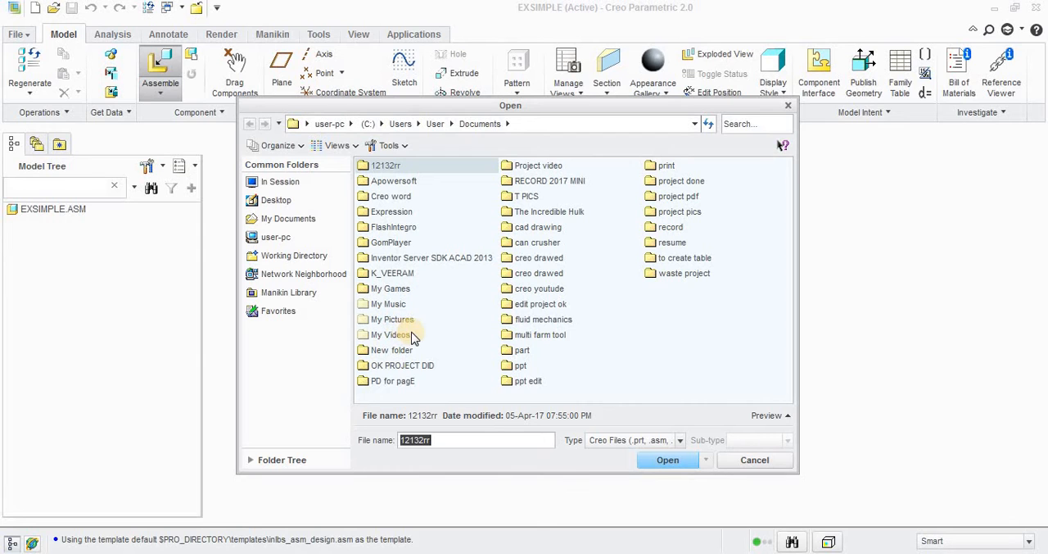
double_click(527, 350)
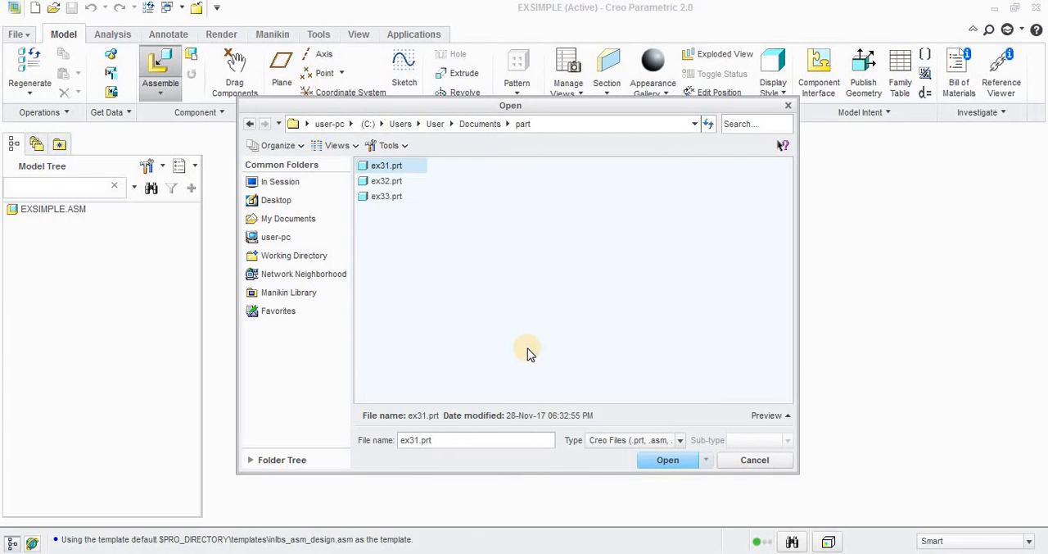
click(388, 197)
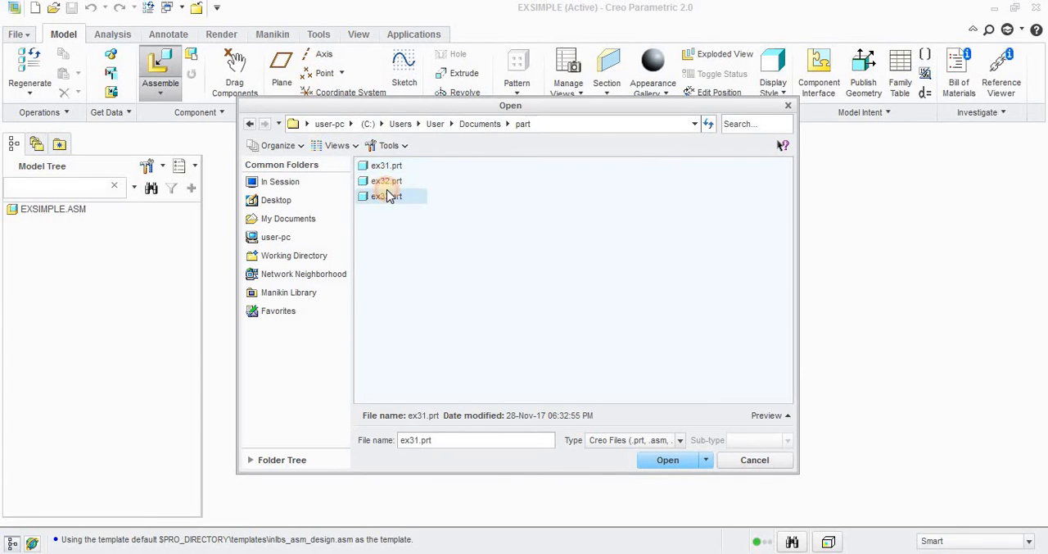
click(786, 416)
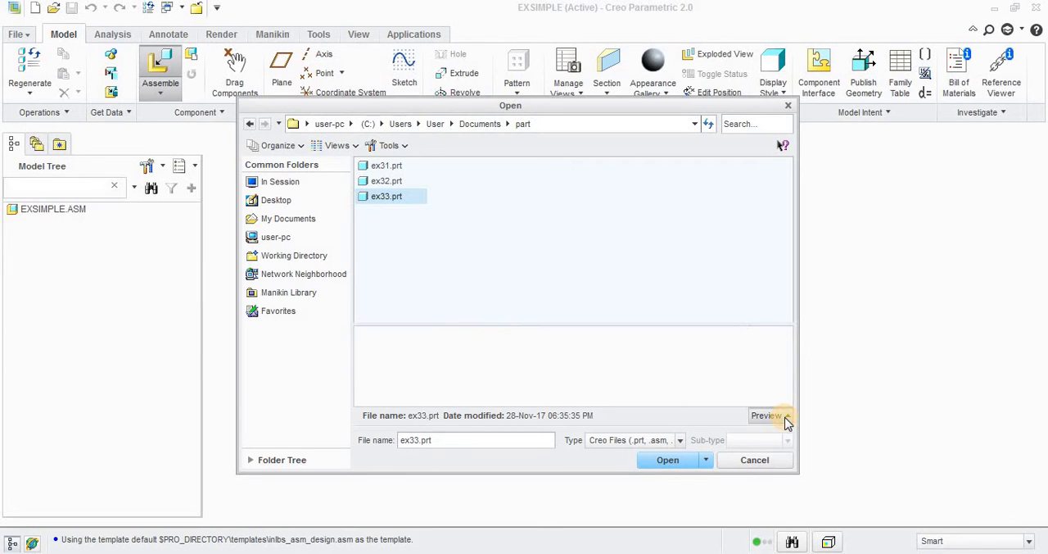
mouse_move(606, 374)
middle_down()
mouse_move(581, 377)
mouse_move(562, 363)
mouse_move(586, 351)
mouse_move(546, 350)
middle_up()
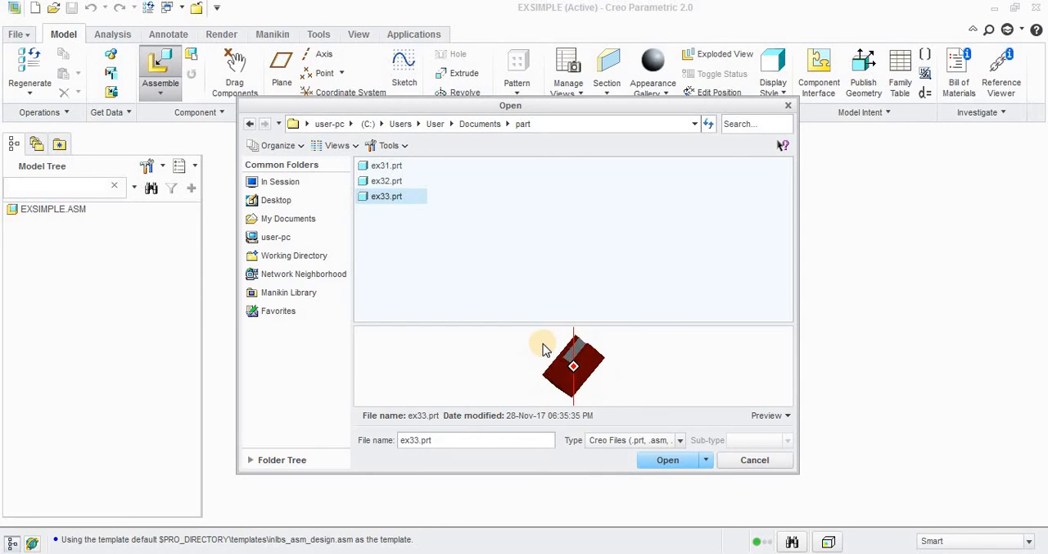
click(669, 457)
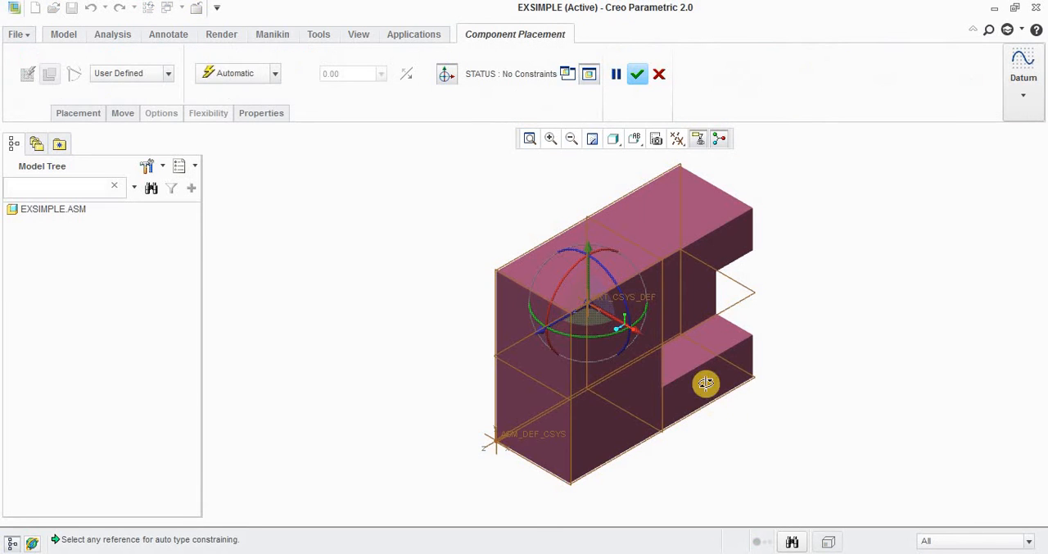
Step: Constrain the ex33 base block with the Default placement and accept it
middle_drag(706, 384, 673, 307)
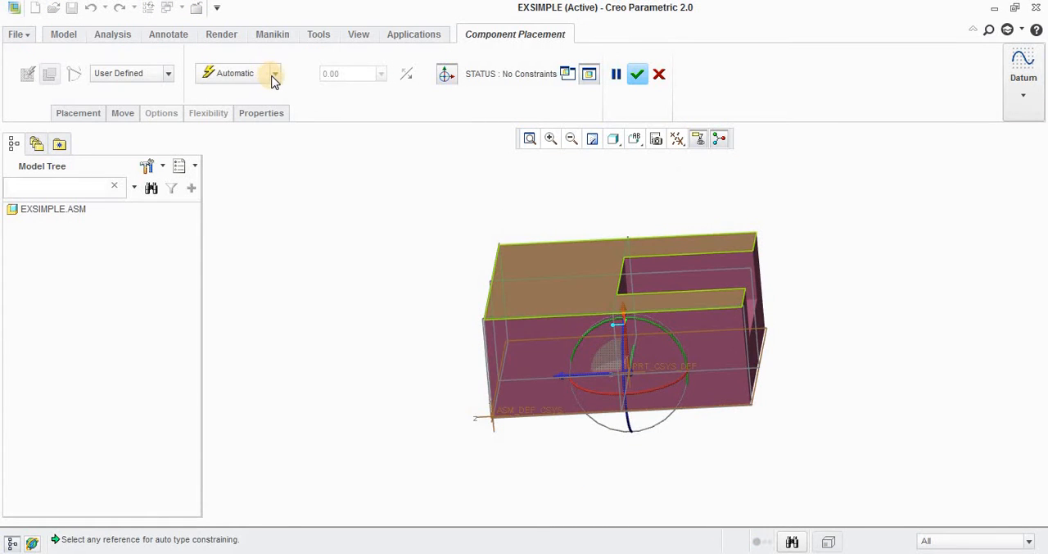
click(275, 75)
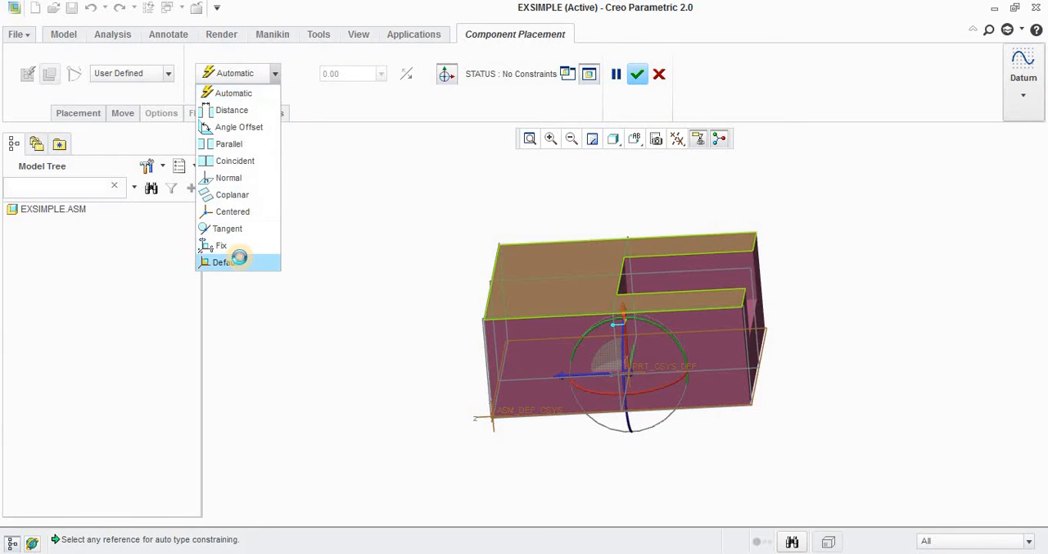
click(237, 261)
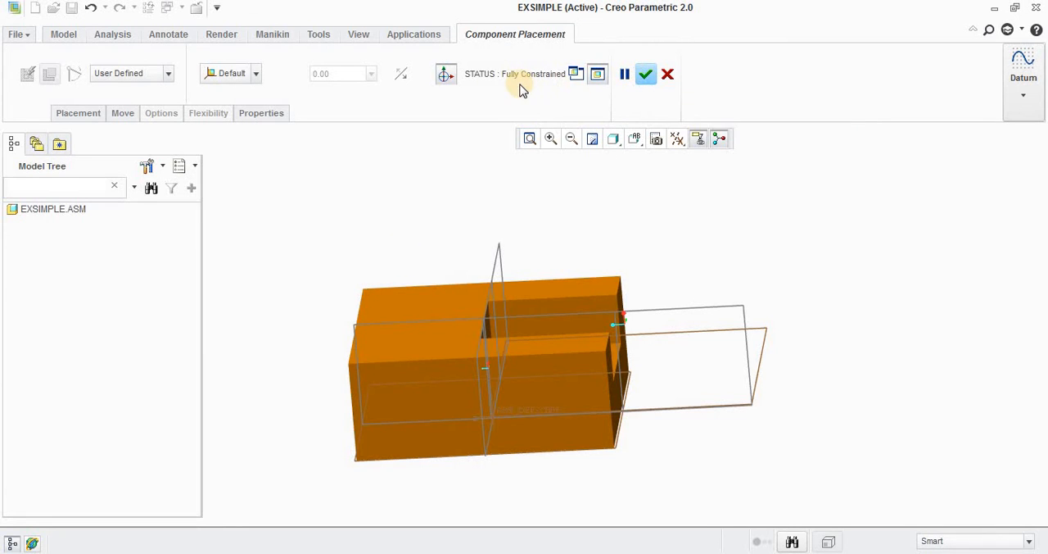
click(646, 75)
Step: Insert ex32.prt from the part folder as the second component of the assembly
middle_drag(685, 260, 655, 264)
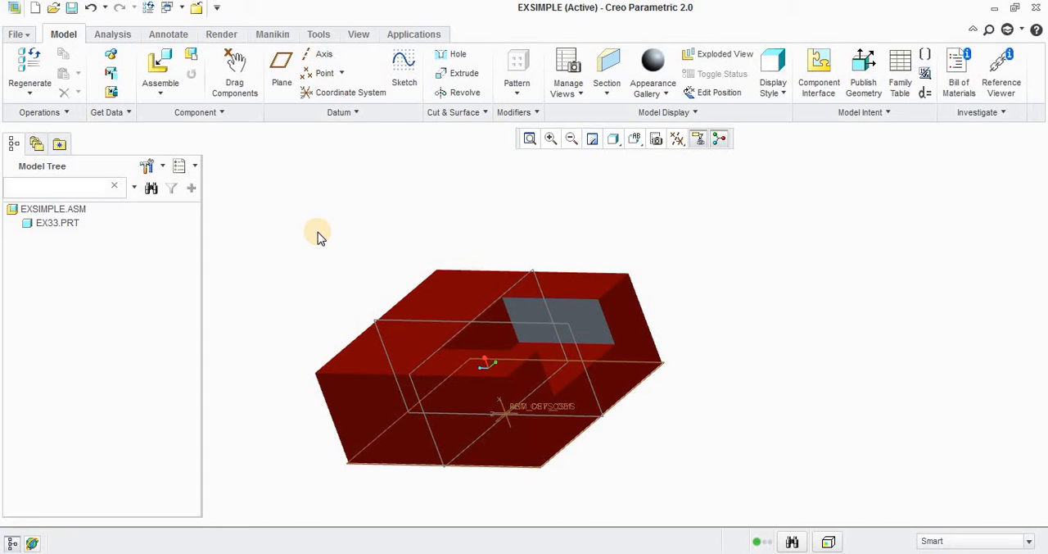
click(173, 54)
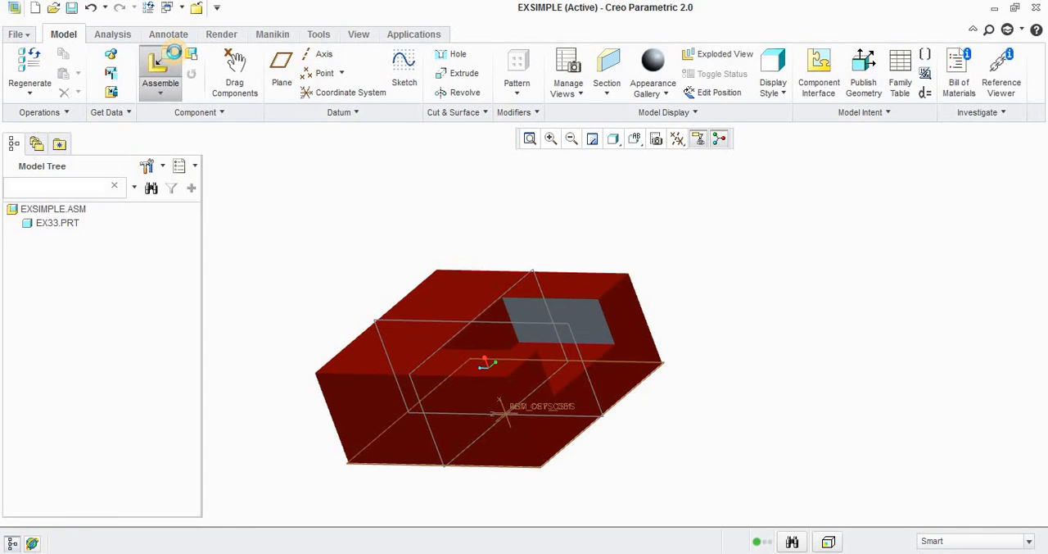
click(403, 171)
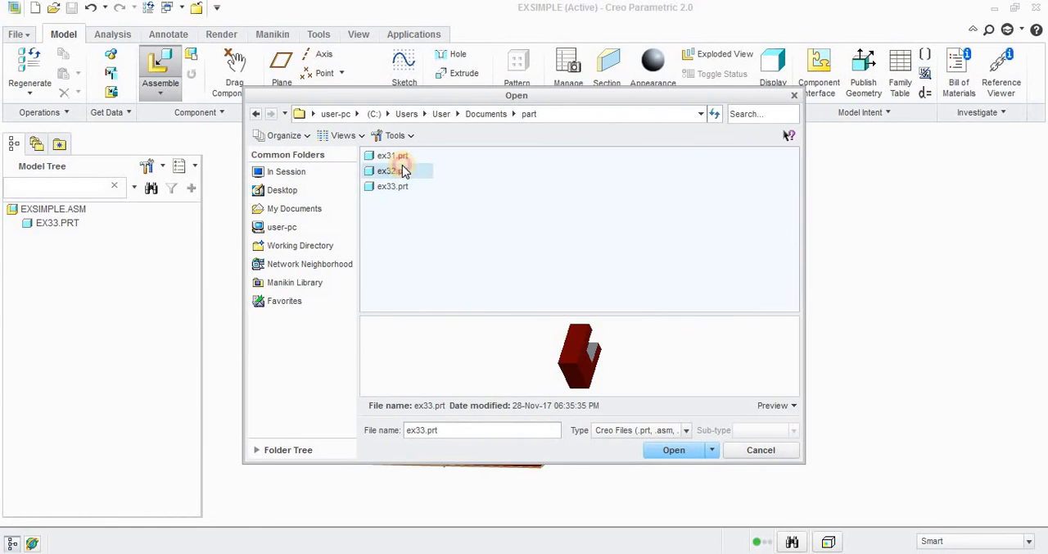
click(673, 450)
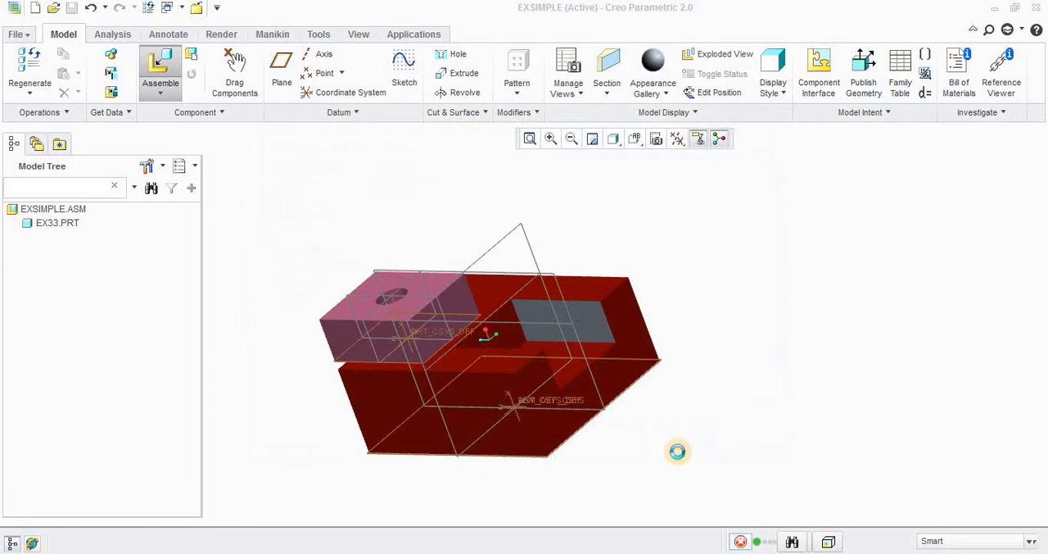
Step: Move the ex32 block clear of the base block and rotate it slightly about its own axes
middle_drag(336, 216, 464, 345)
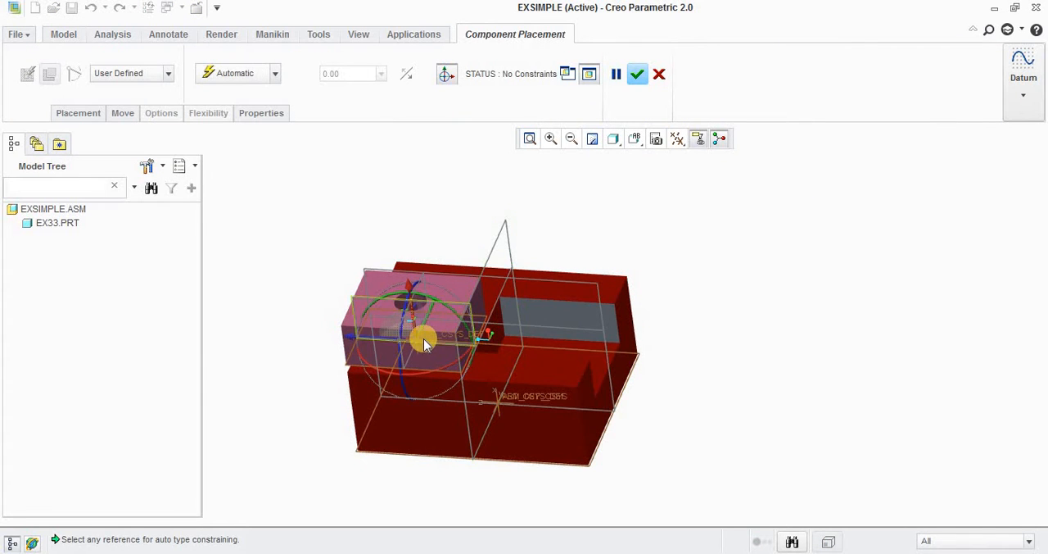
drag(418, 344, 750, 348)
scroll(754, 350, up, 2)
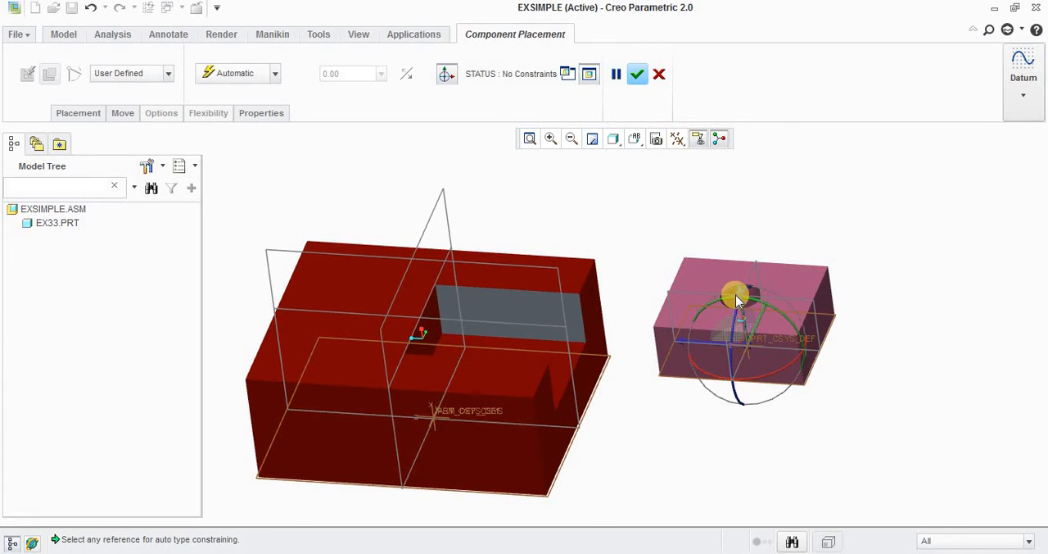
drag(739, 301, 755, 344)
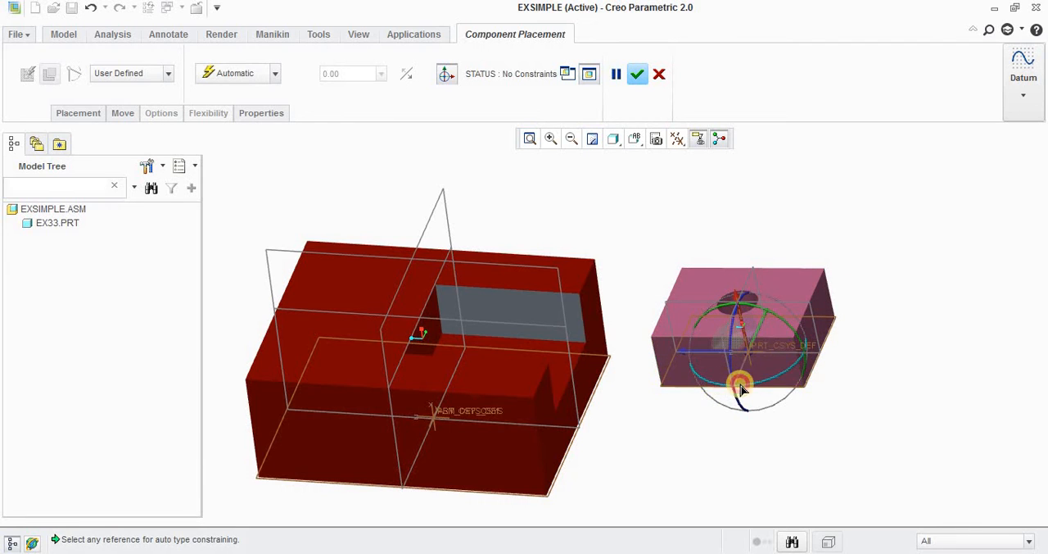
drag(741, 389, 749, 314)
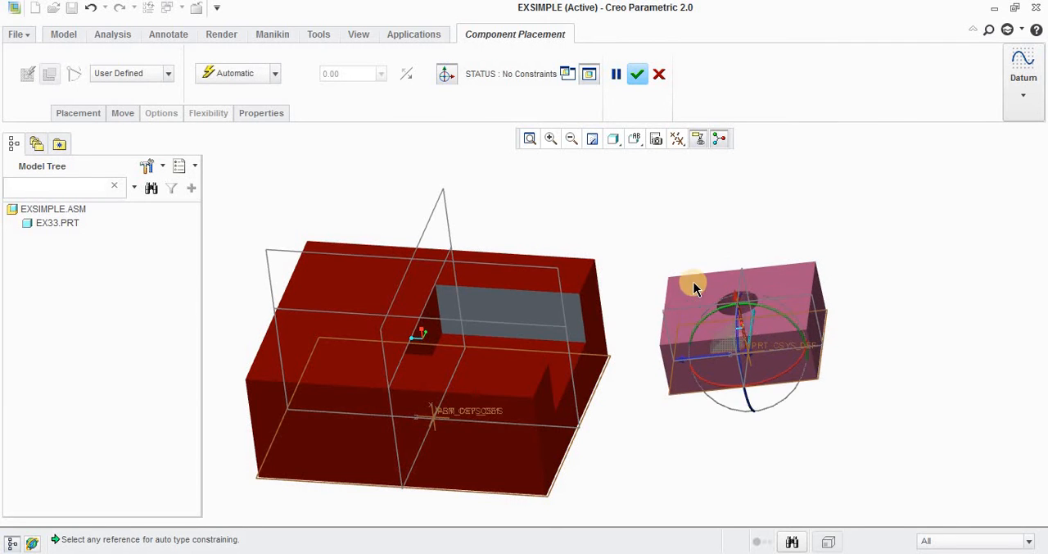
Step: Constrain a side face of the ex32 block to the grey slot wall of the base with an Angle Offset of 0
middle_drag(693, 282, 624, 250)
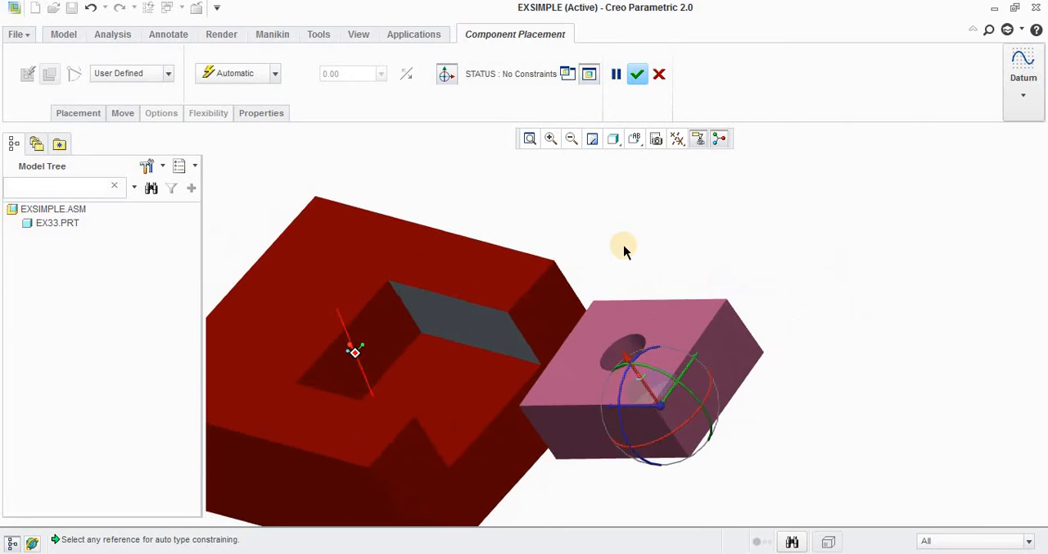
scroll(623, 250, up, 3)
scroll(562, 333, down, 2)
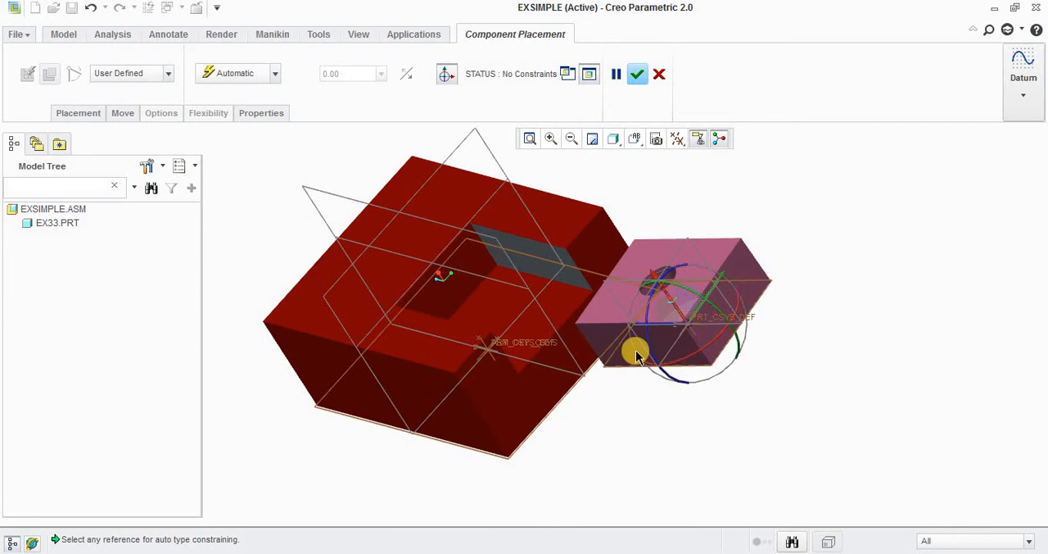
middle_drag(538, 337, 433, 362)
click(390, 361)
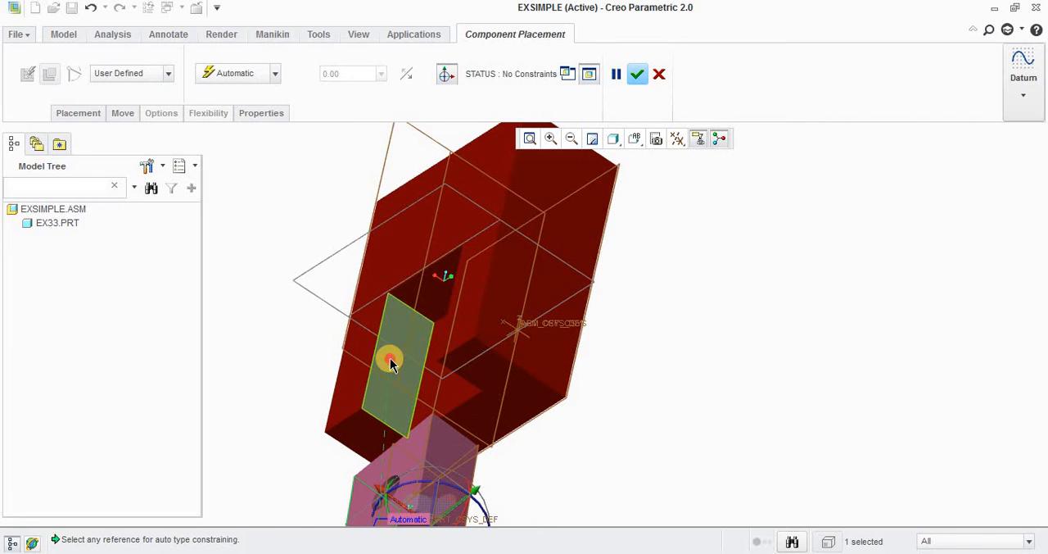
click(343, 257)
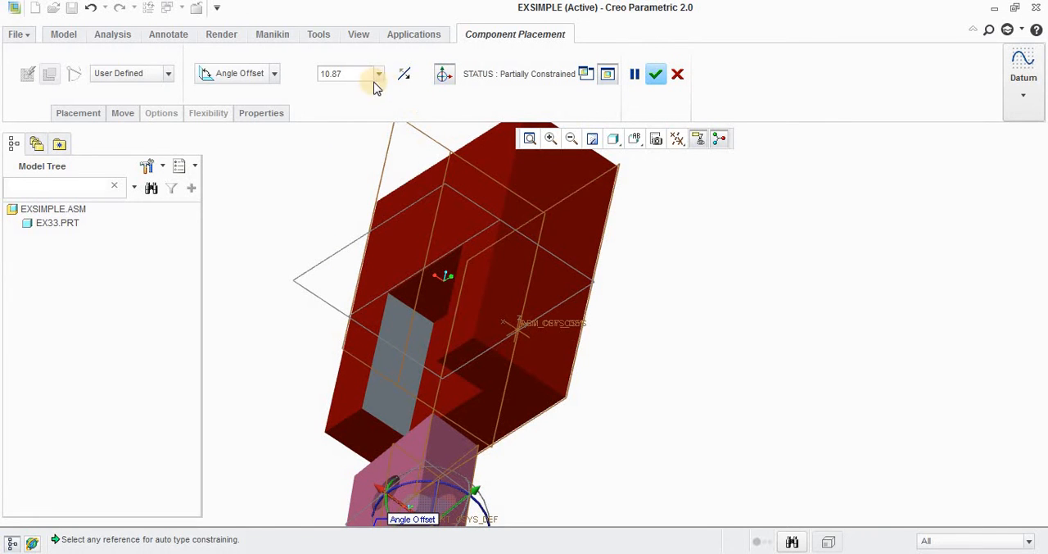
text(0)
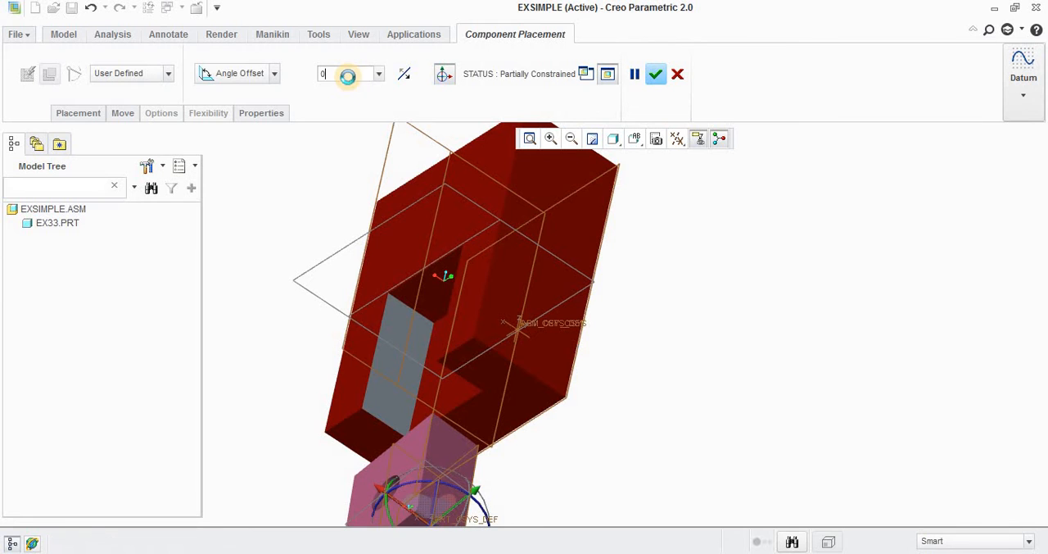
key(Return)
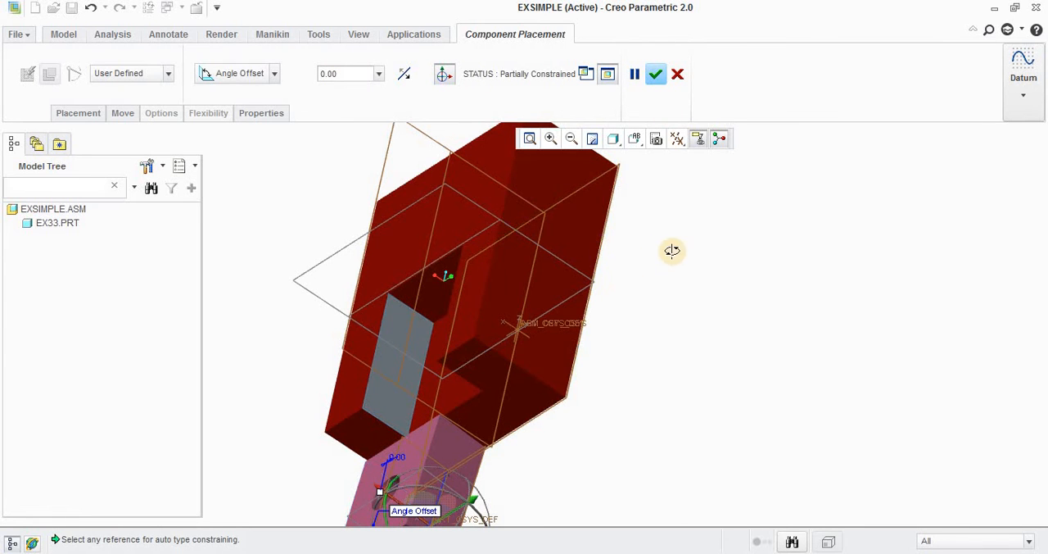
Step: Add a Distance constraint of 0.00 between the ex32 block's end face and the inner end wall of the base's slot
middle_drag(674, 250, 648, 335)
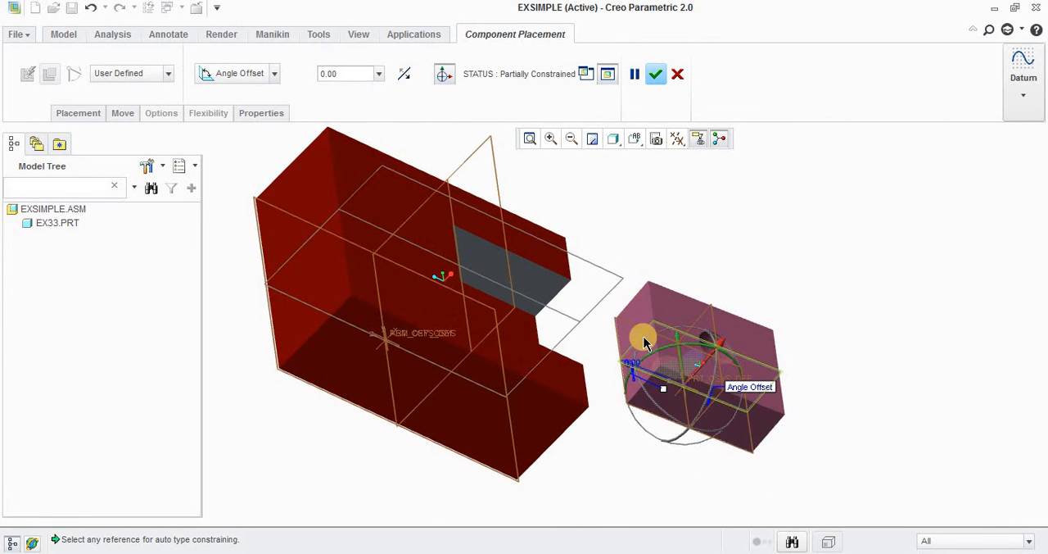
click(638, 322)
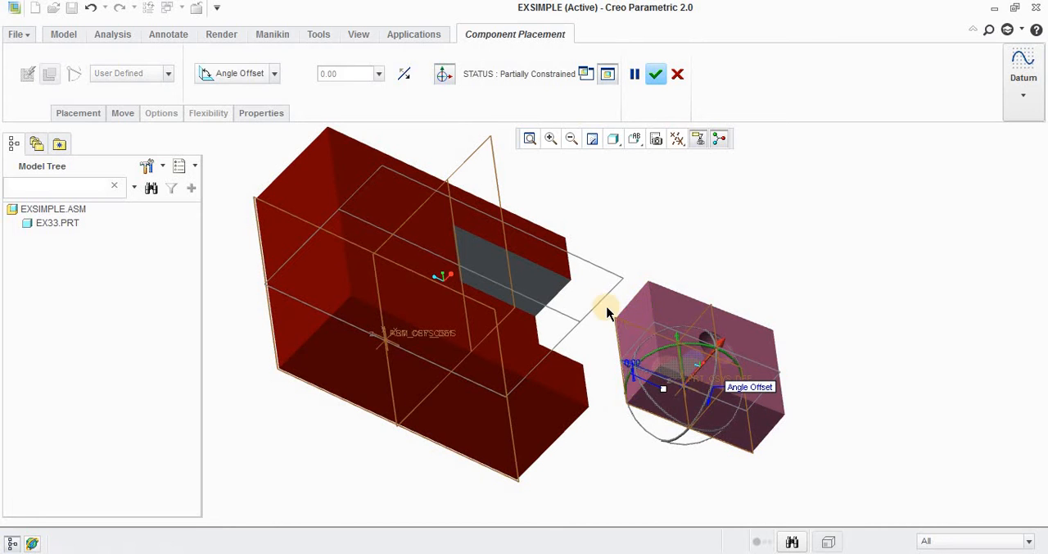
middle_drag(520, 300, 464, 281)
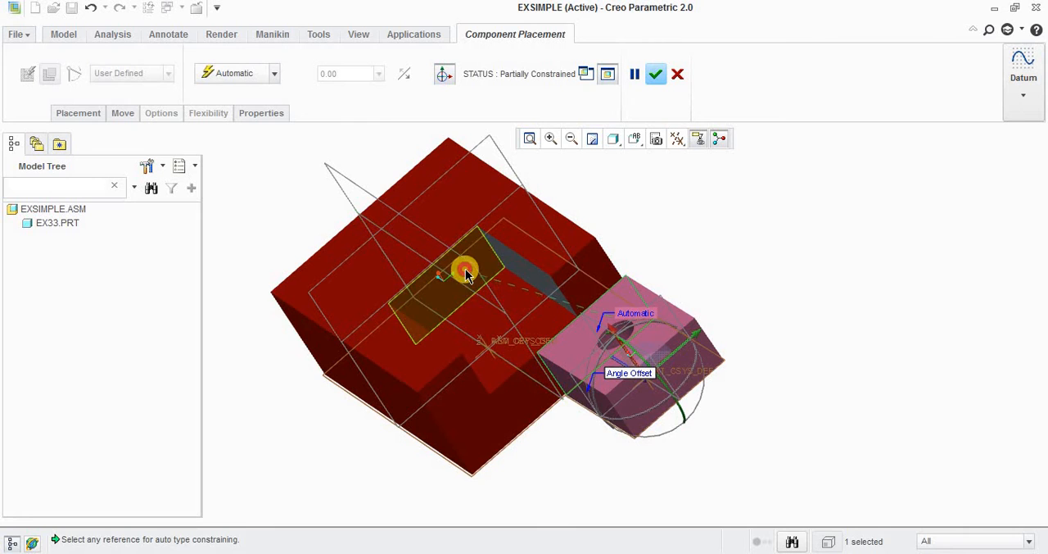
click(463, 276)
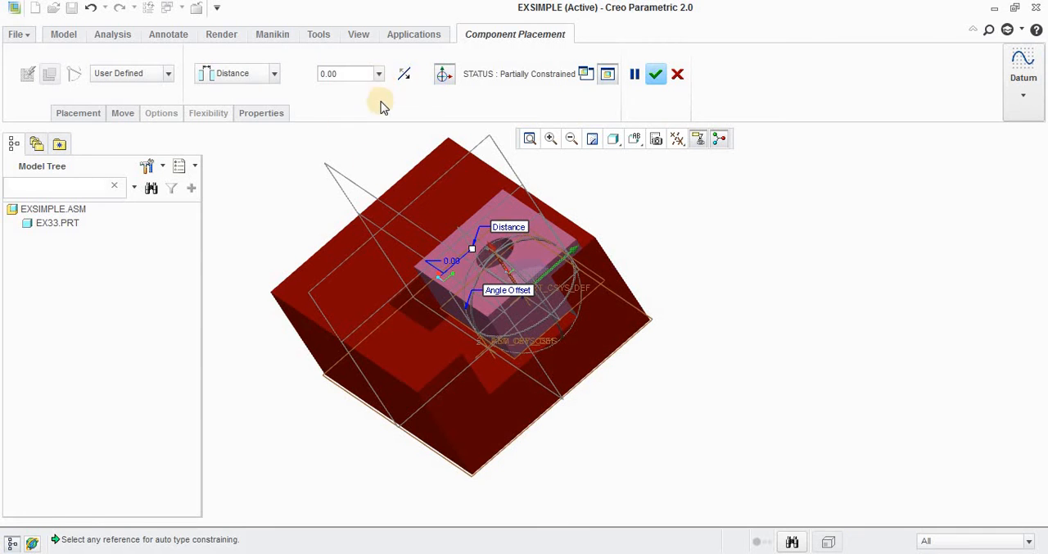
Step: Make the ex32 block's side face coincident with the grey side wall of the base's slot
middle_drag(528, 214, 391, 347)
click(483, 284)
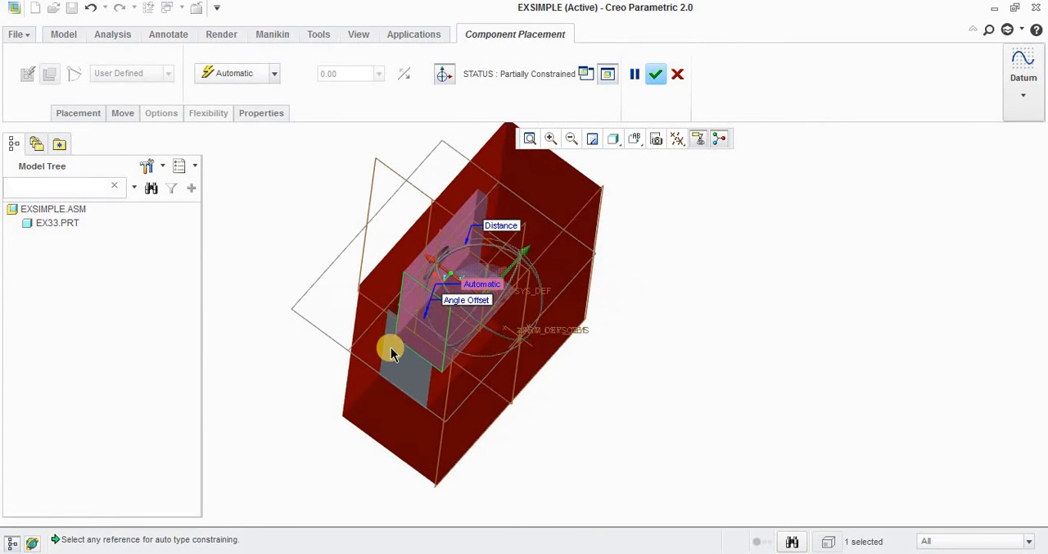
click(394, 361)
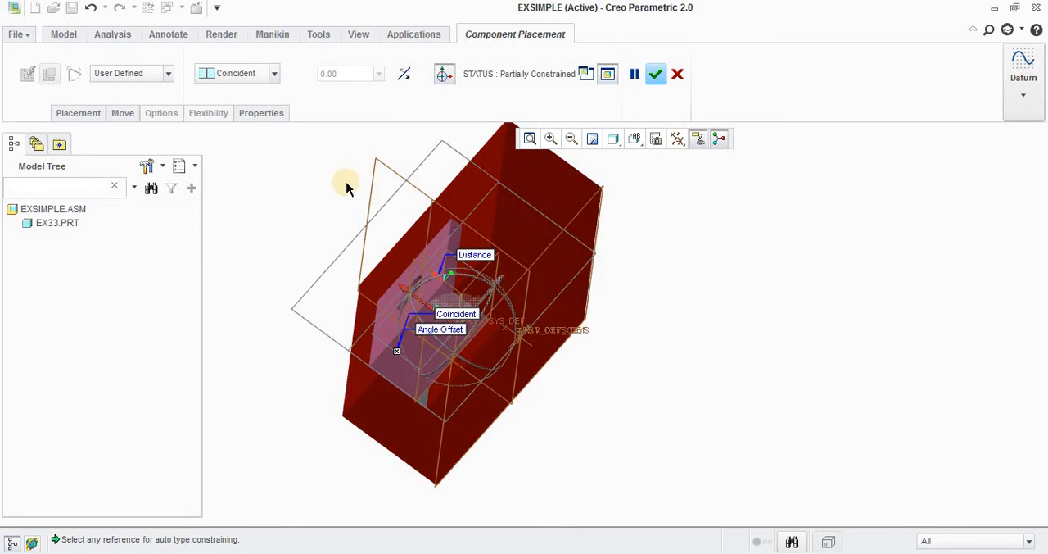
Step: Make the underside of the ex32 block coincident with the floor of the base's slot and accept the placement
middle_drag(355, 297, 391, 294)
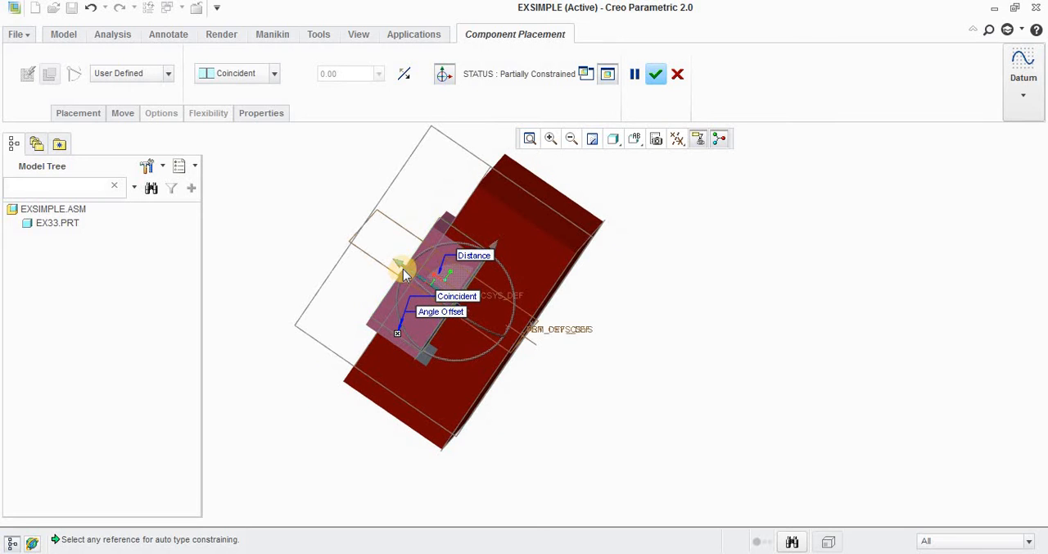
middle_drag(308, 249, 376, 284)
scroll(375, 274, down, 2)
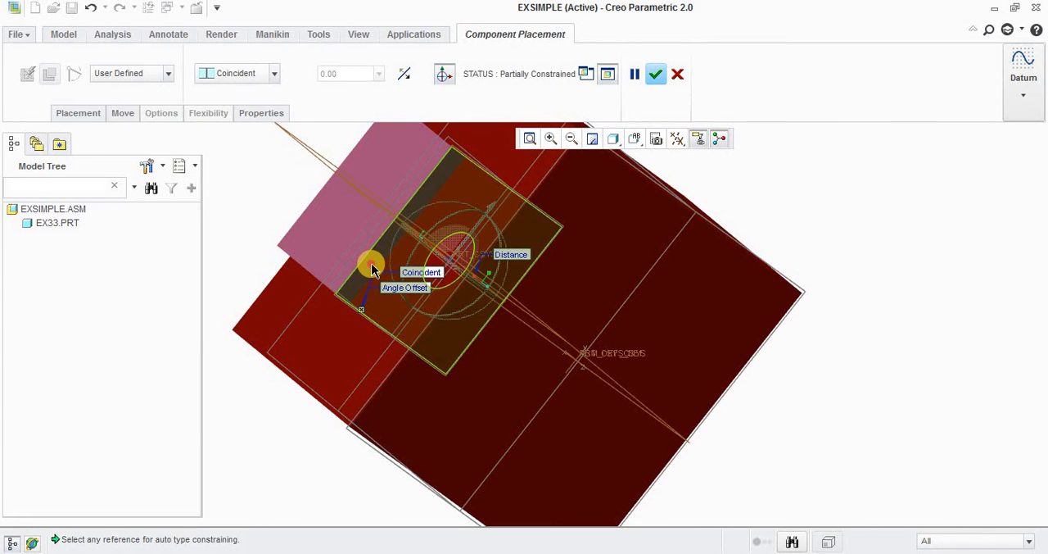
click(373, 268)
middle_drag(388, 271, 568, 352)
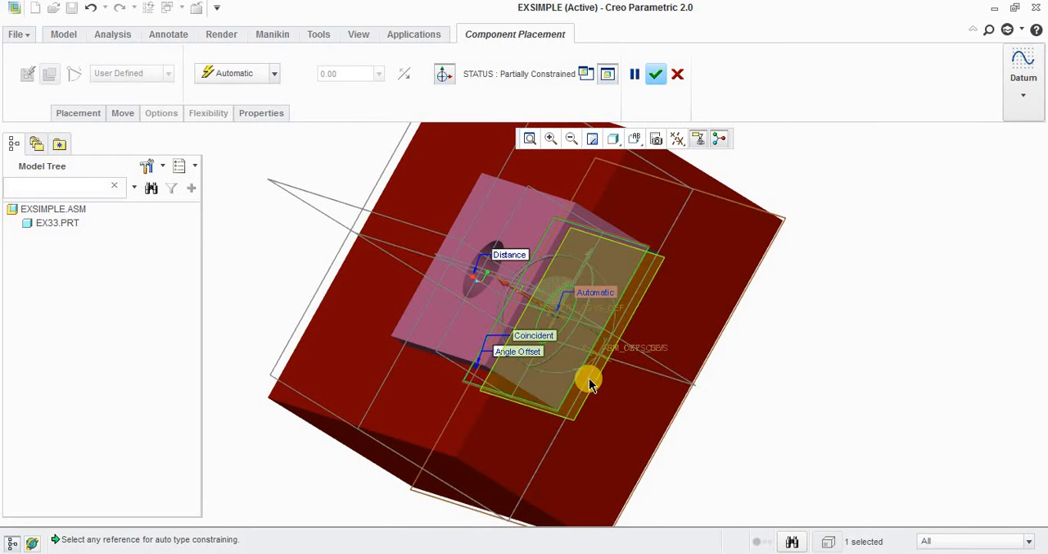
click(589, 379)
middle_drag(585, 378, 709, 344)
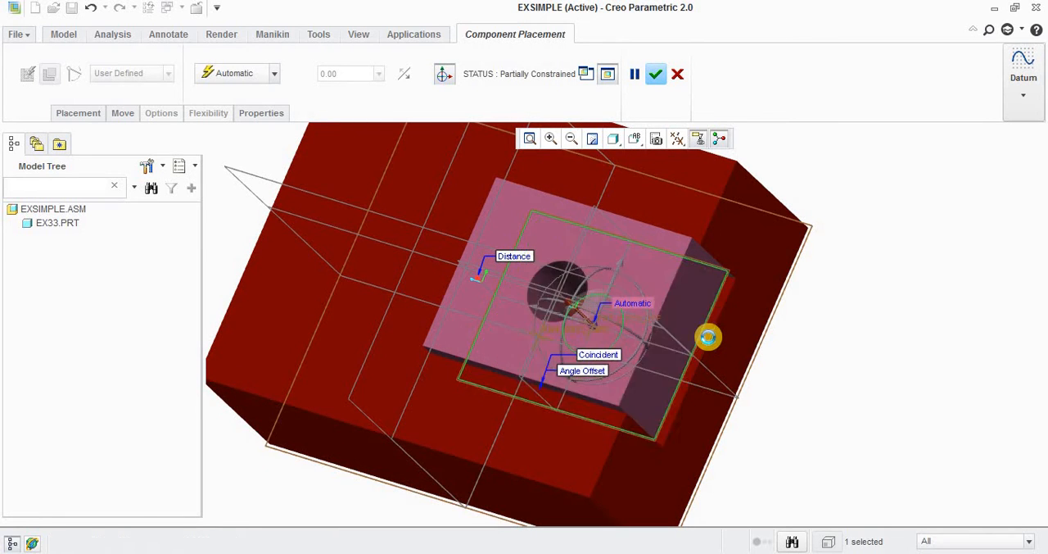
click(707, 339)
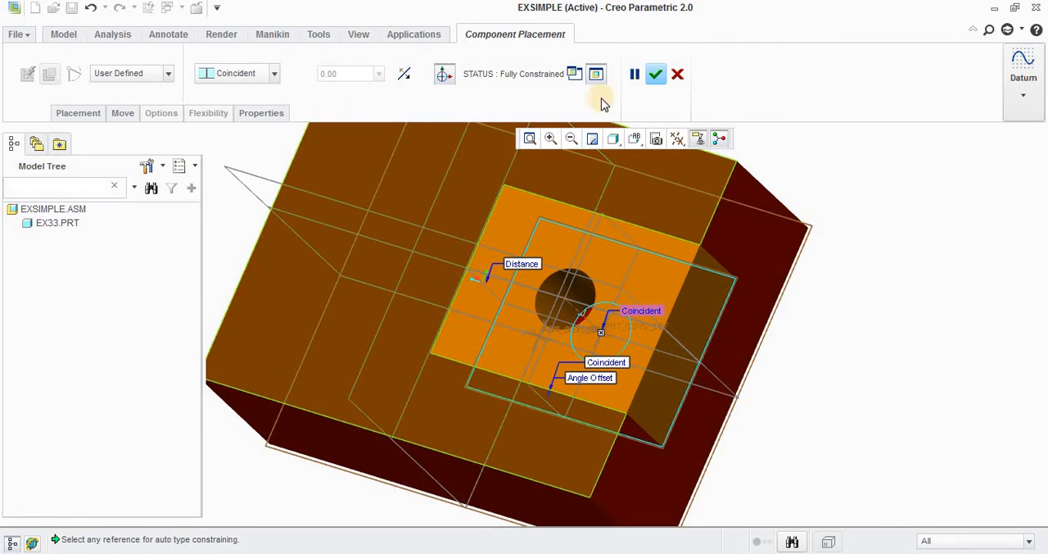
click(656, 74)
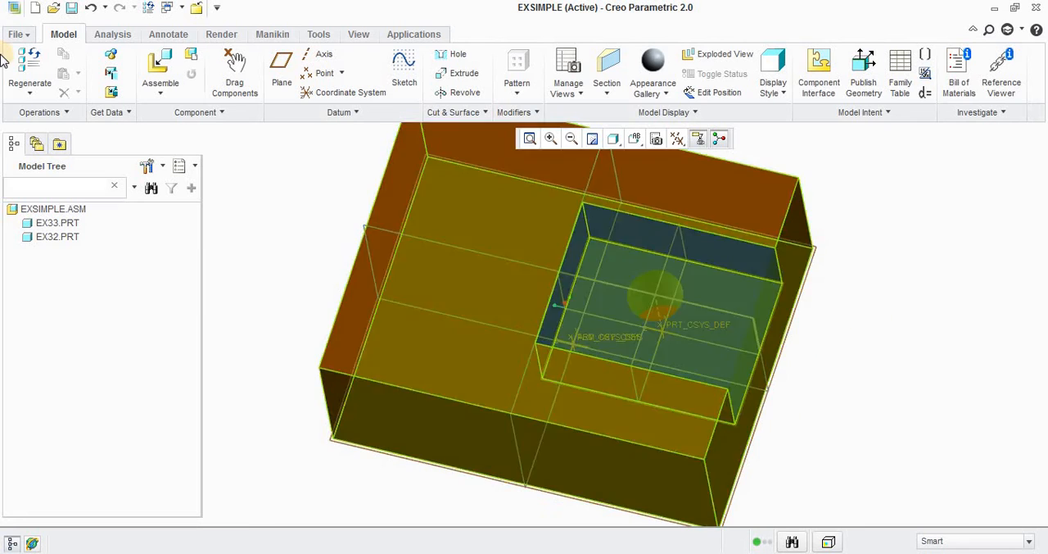
Step: Add the ex31 pin to the assembly and shift it freely upward near the base block's corner
click(165, 65)
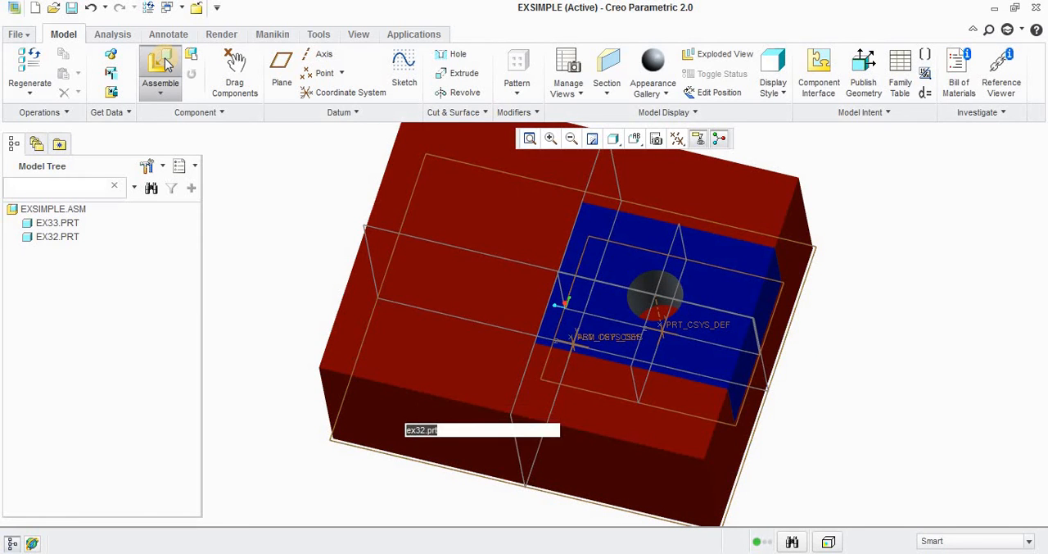
click(372, 156)
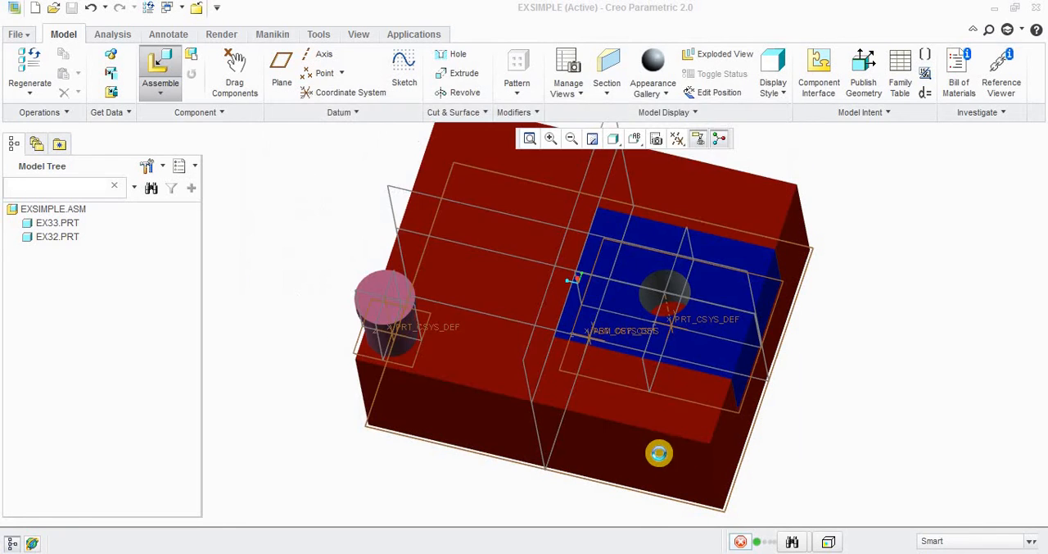
scroll(389, 312, down, 2)
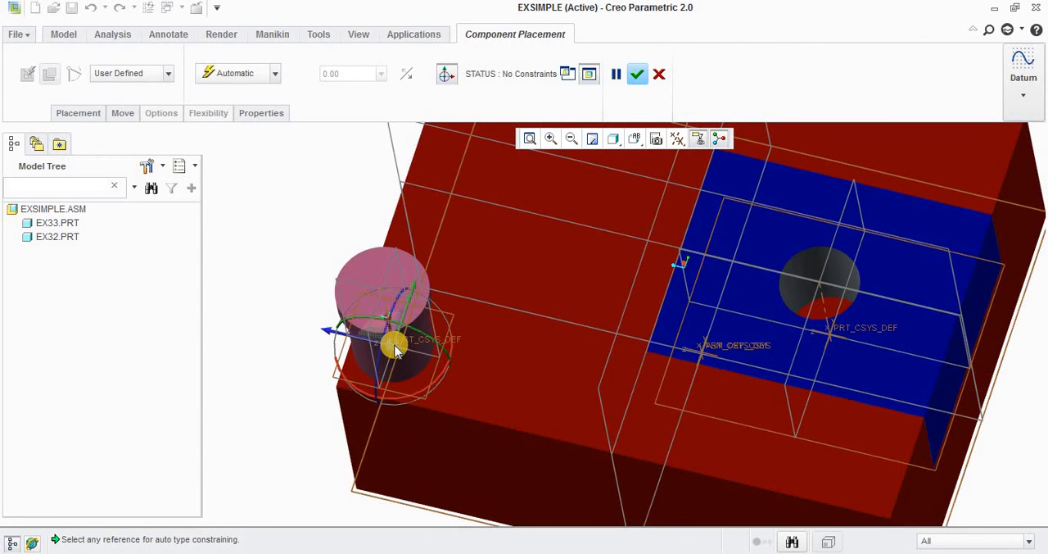
drag(394, 348, 396, 262)
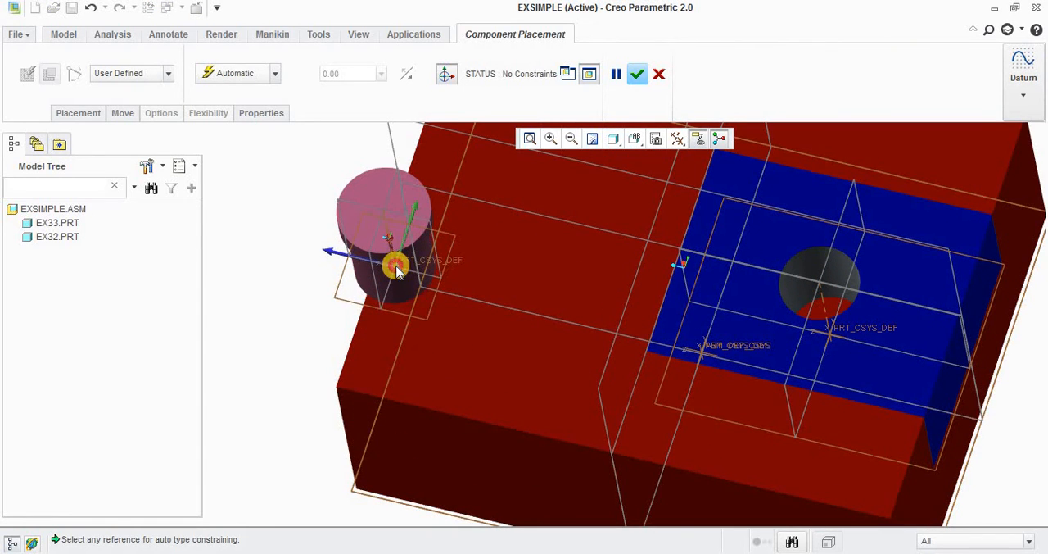
Step: Add a Distance constraint of 0 between the ex31 pin's axis and the axis of the hole in the ex32 block
click(276, 75)
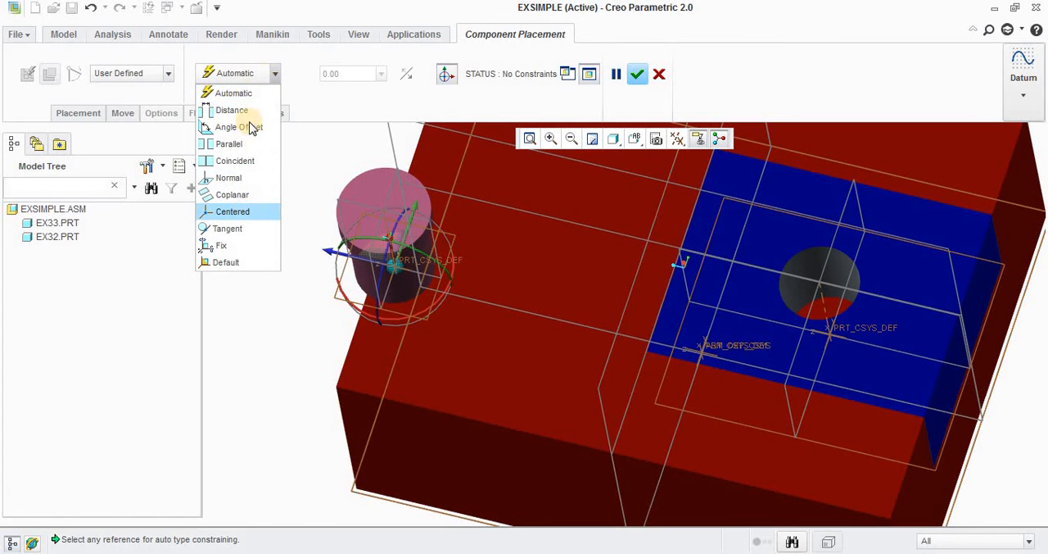
click(277, 75)
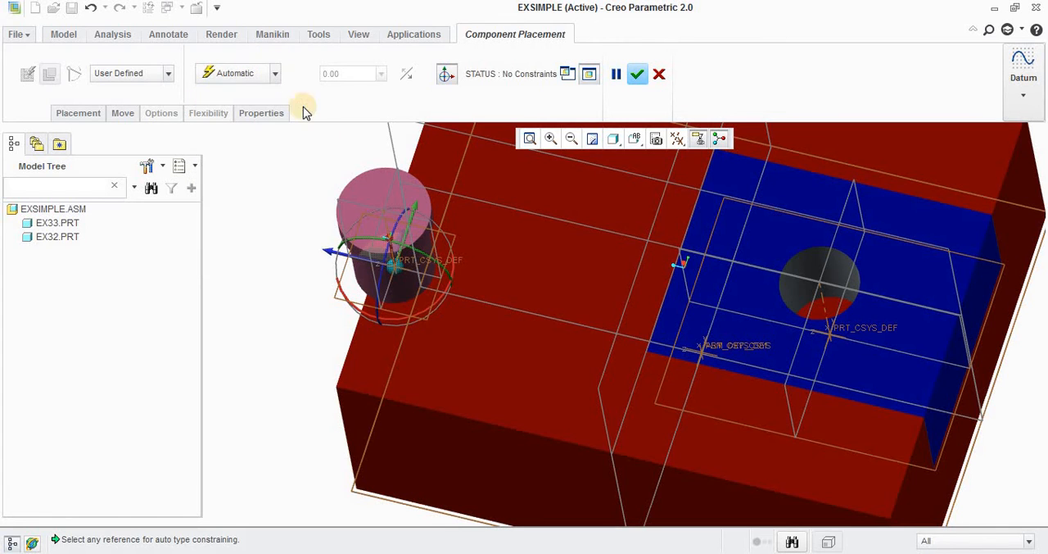
click(387, 225)
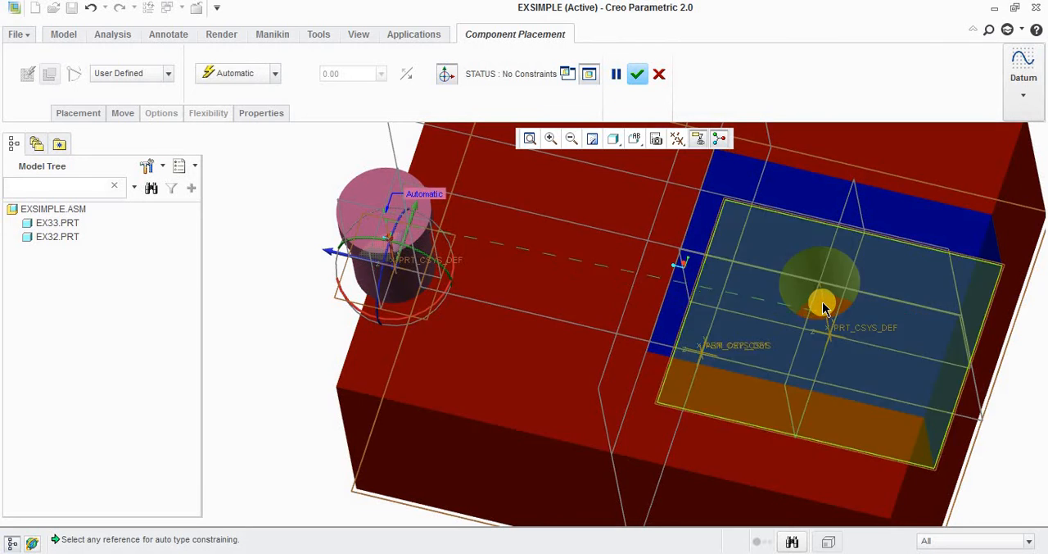
click(823, 303)
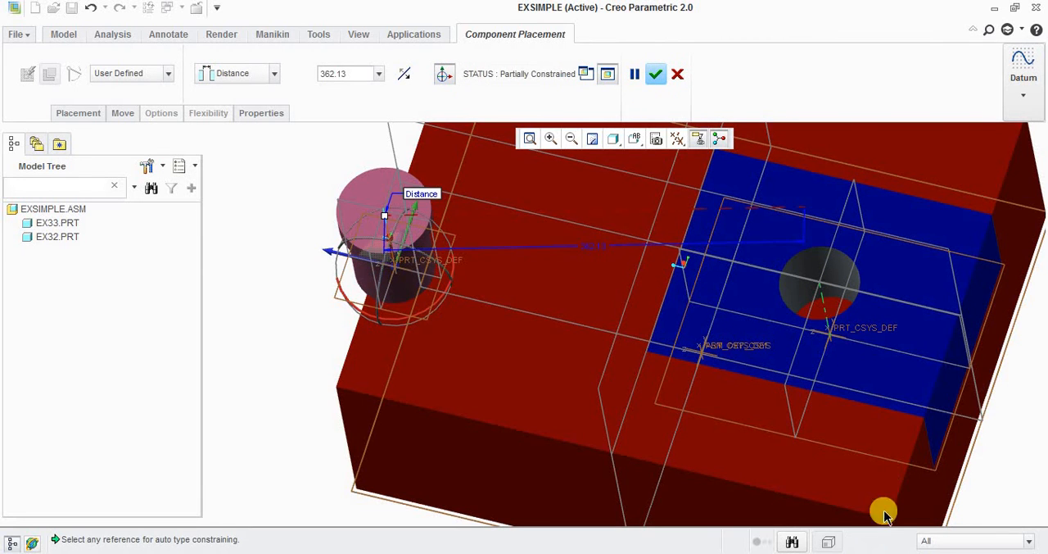
click(352, 73)
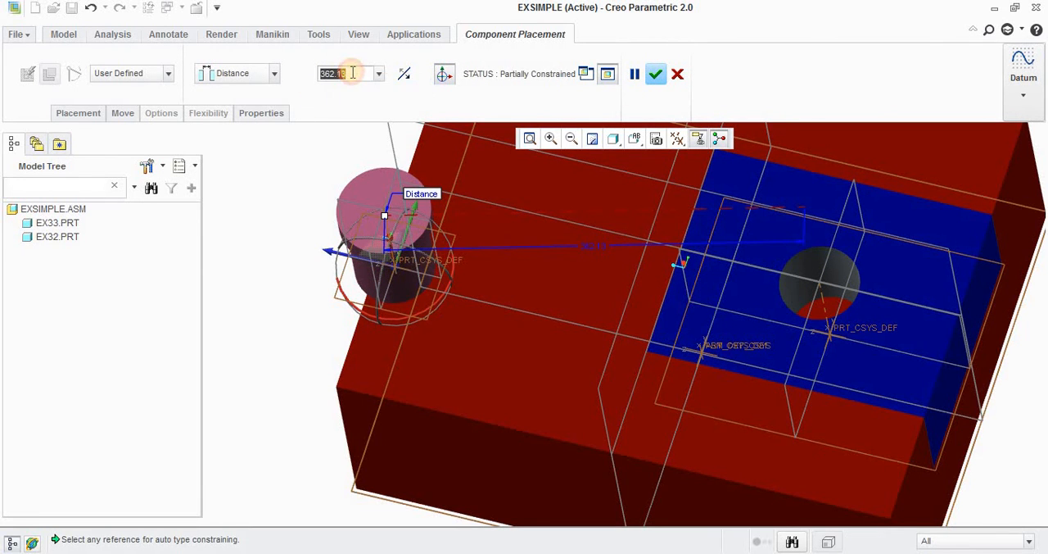
text(0)
key(Return)
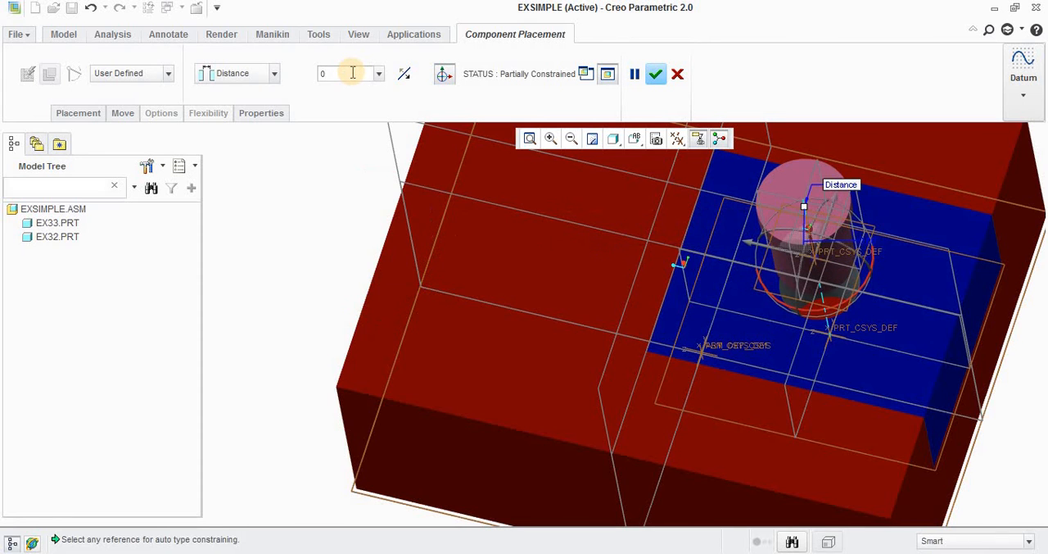
Step: Add a Distance constraint of 0 between the underside of the pin's head and the top face of the ex32 block
middle_drag(758, 248, 698, 228)
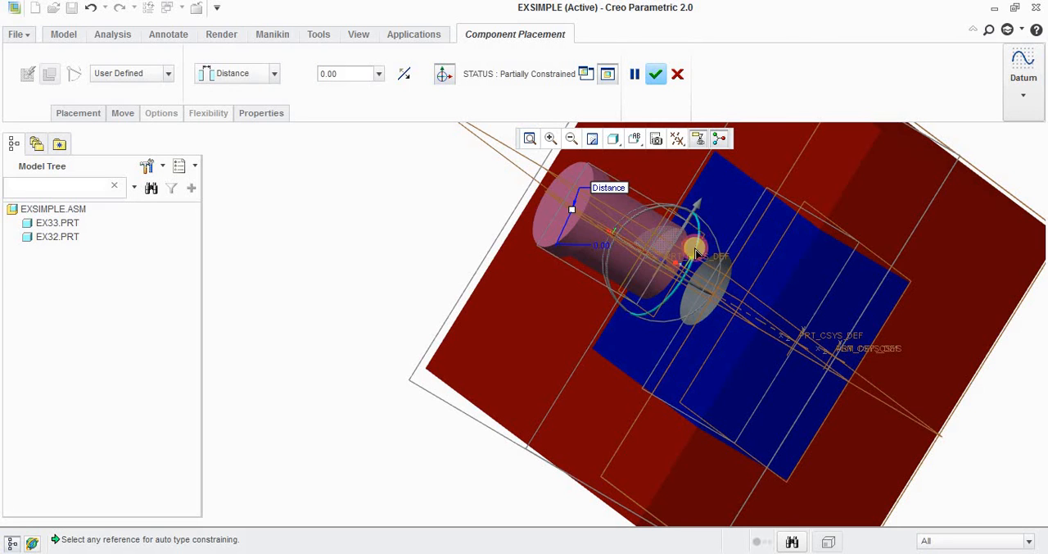
mouse_move(698, 228)
mouse_down()
mouse_move(690, 260)
mouse_move(690, 218)
mouse_up()
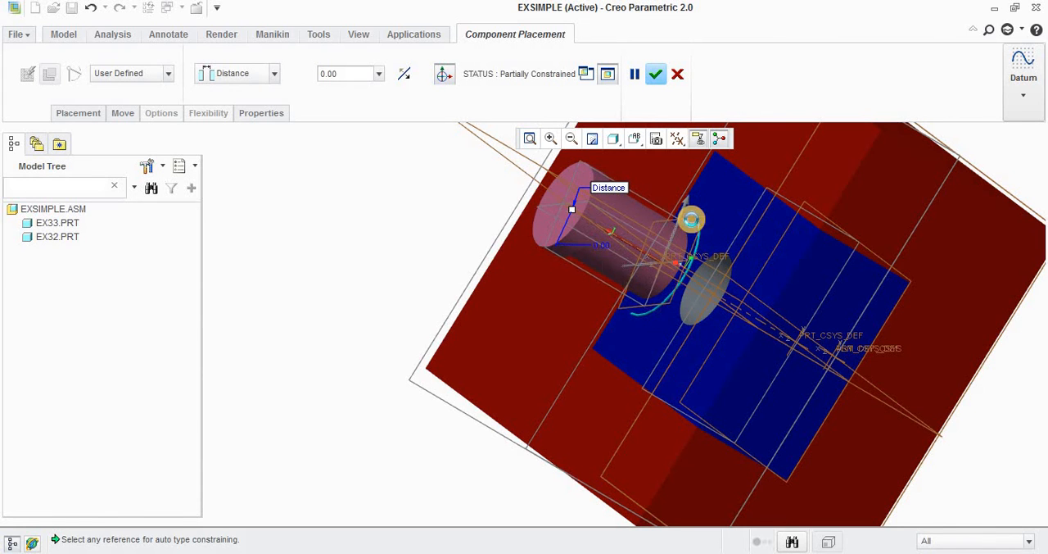
middle_drag(662, 215, 633, 214)
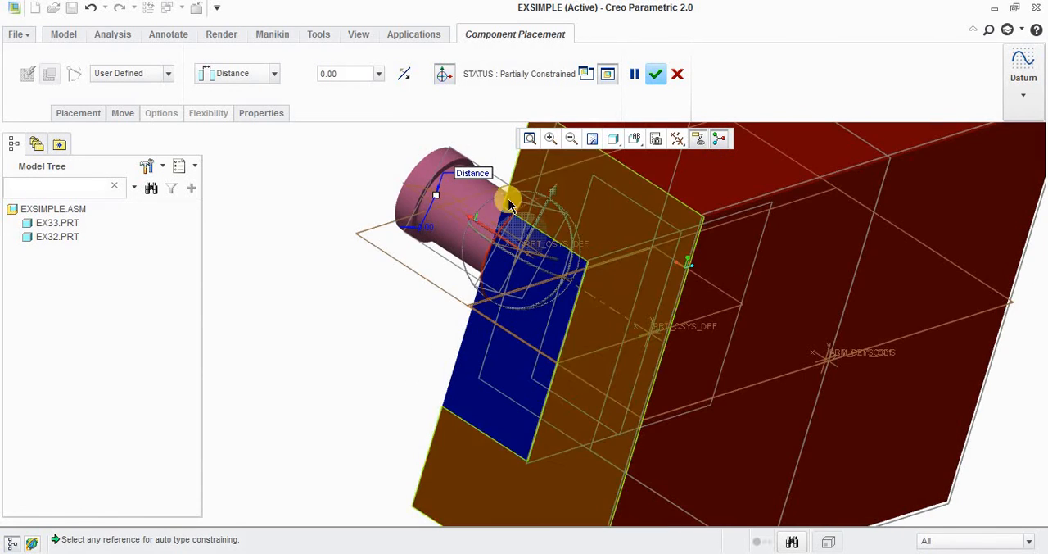
click(442, 172)
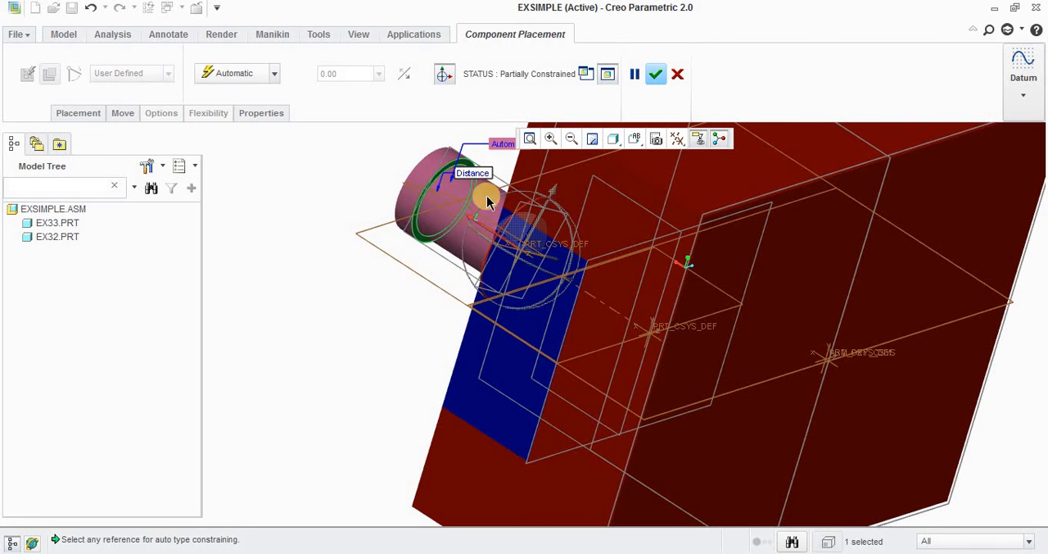
middle_drag(517, 205, 728, 287)
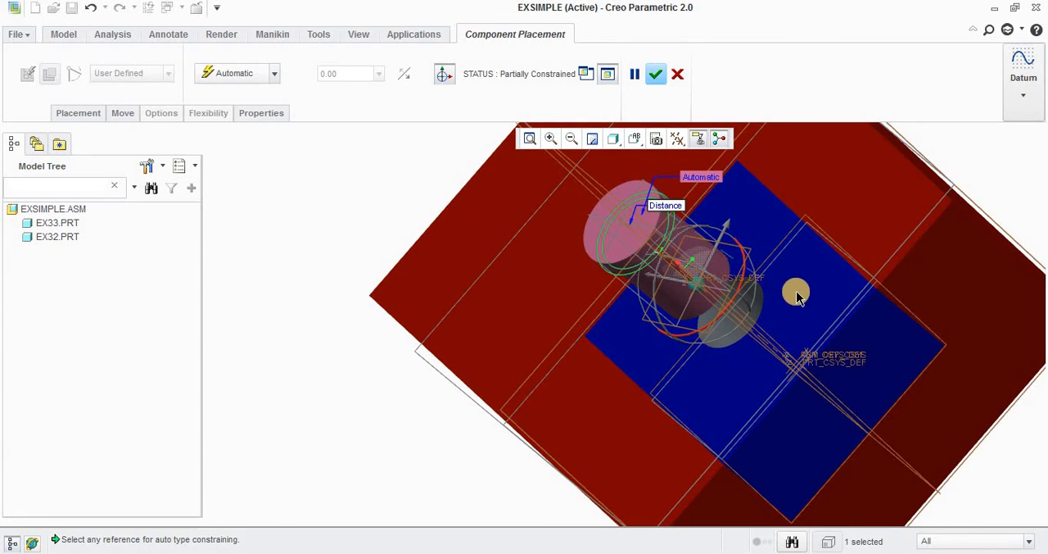
click(797, 294)
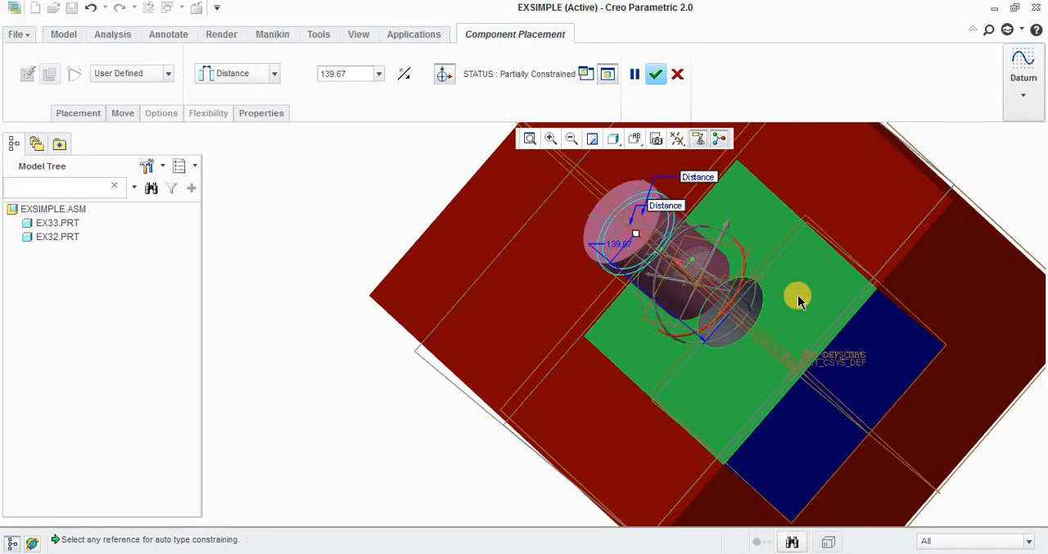
double_click(356, 74)
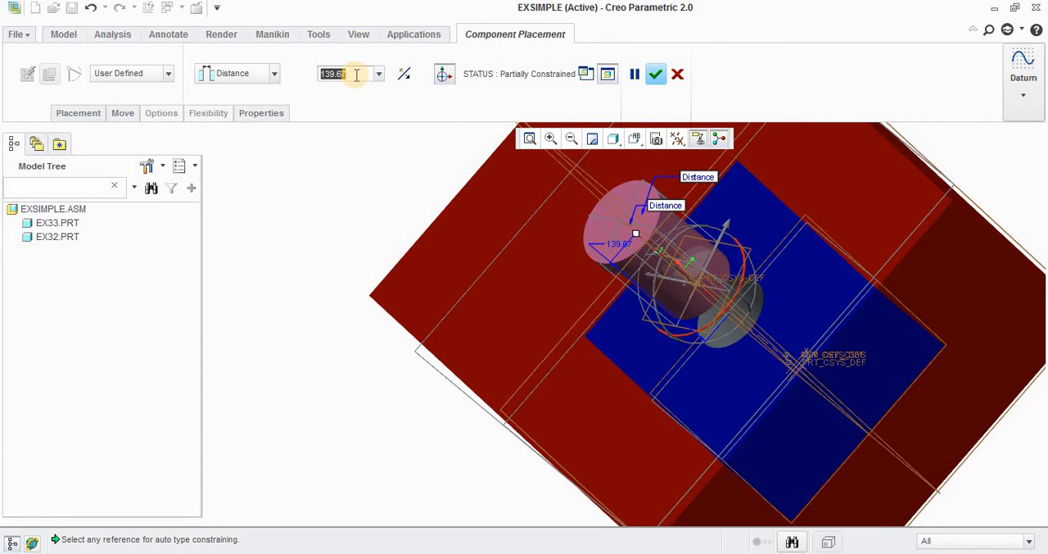
text(0)
key(Return)
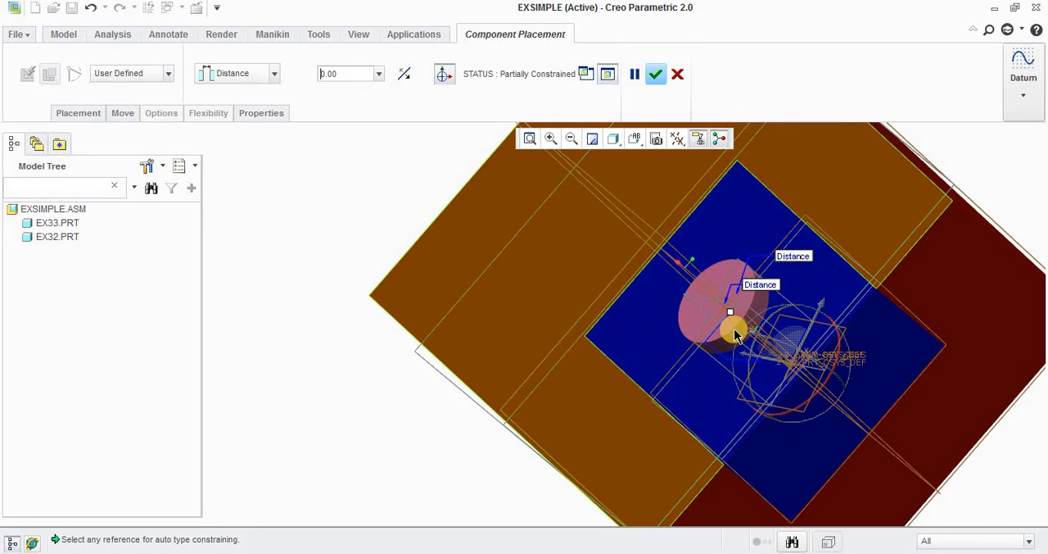
Step: Constrain the pin's datum plane to a lengthwise datum plane of the assembly with an Angle Offset of 0 and accept the placement
middle_drag(734, 334, 862, 371)
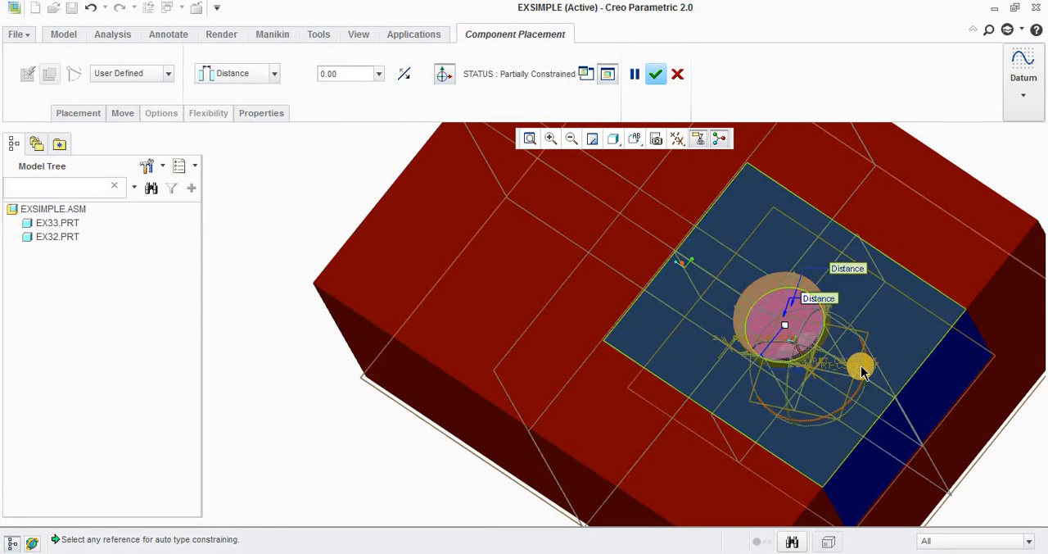
drag(866, 367, 846, 320)
scroll(842, 319, down, 1)
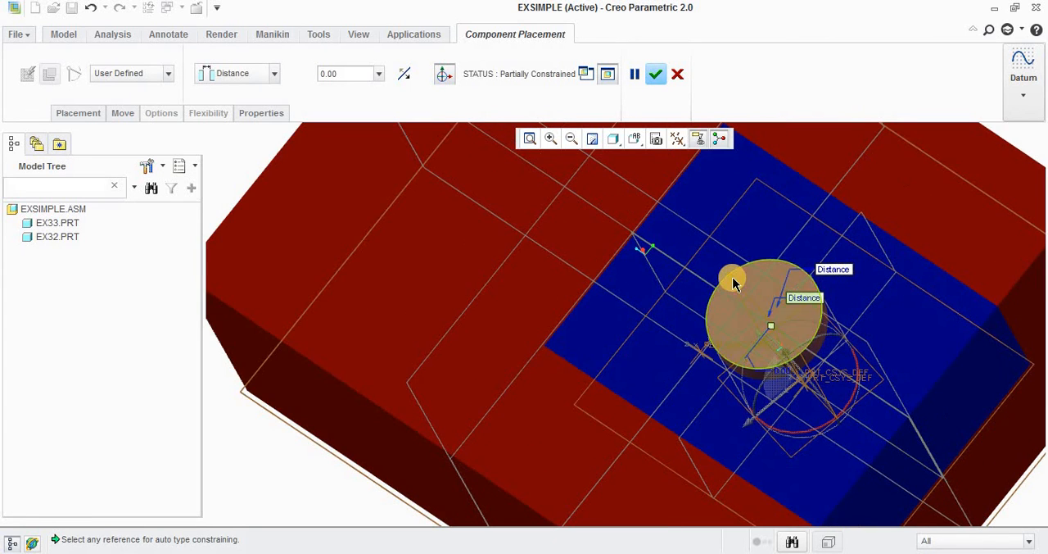
click(733, 282)
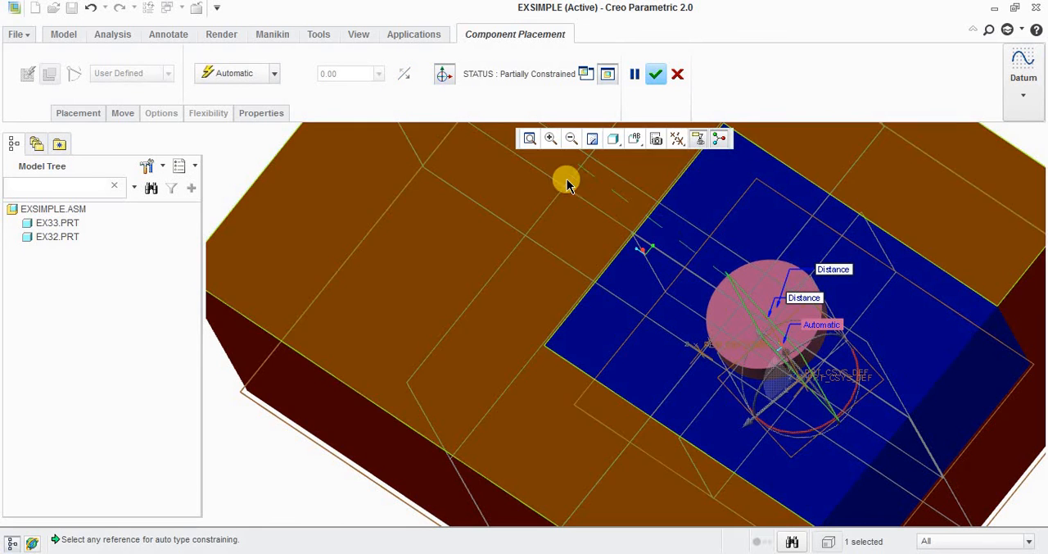
click(680, 220)
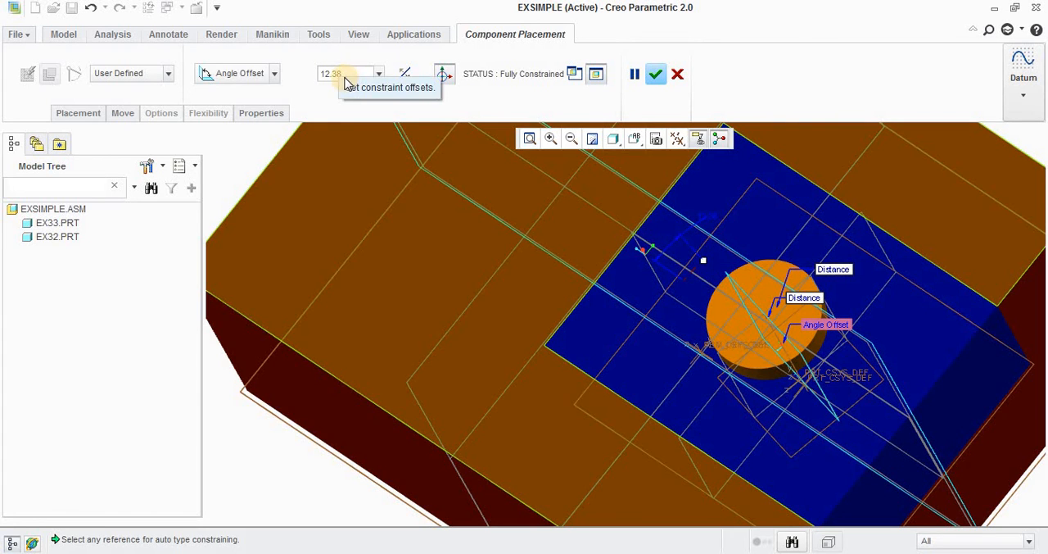
click(343, 75)
double_click(344, 75)
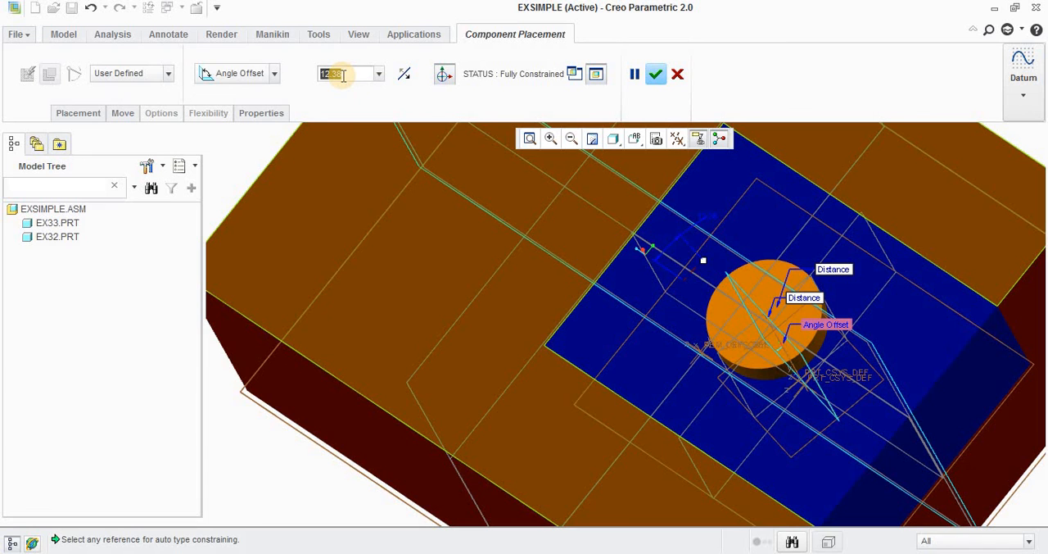
text(0)
key(Return)
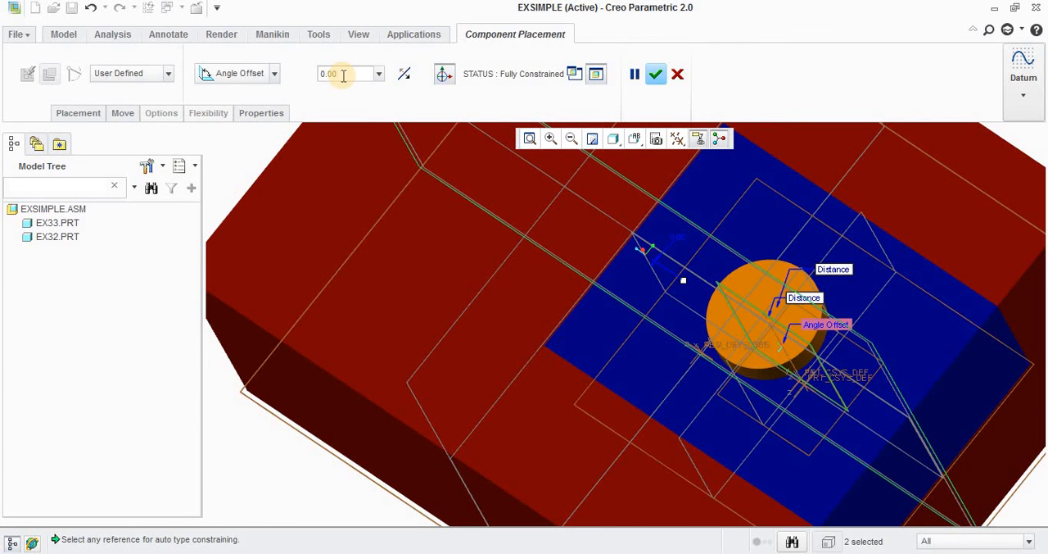
click(656, 74)
middle_drag(590, 330, 768, 438)
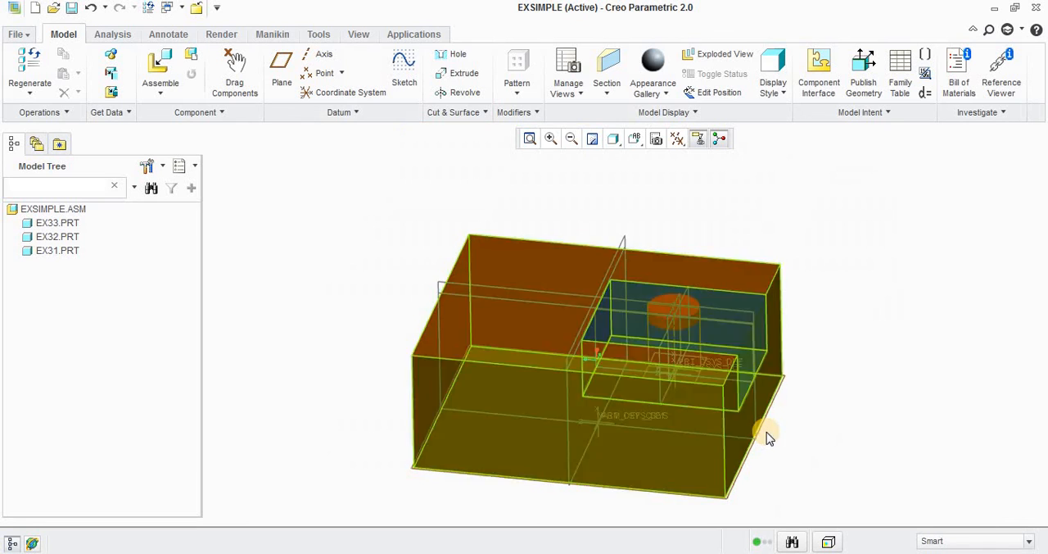
scroll(767, 431, down, 1)
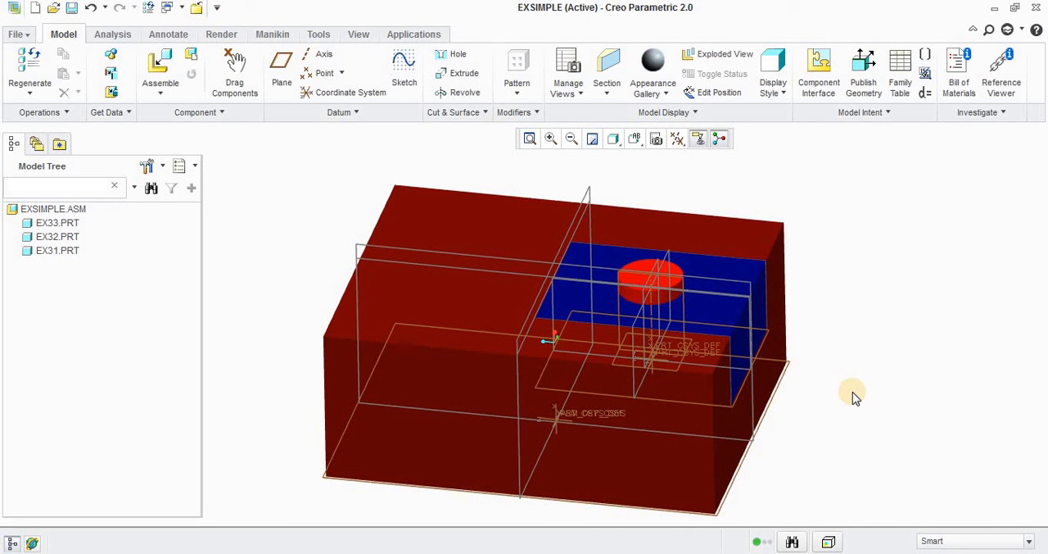